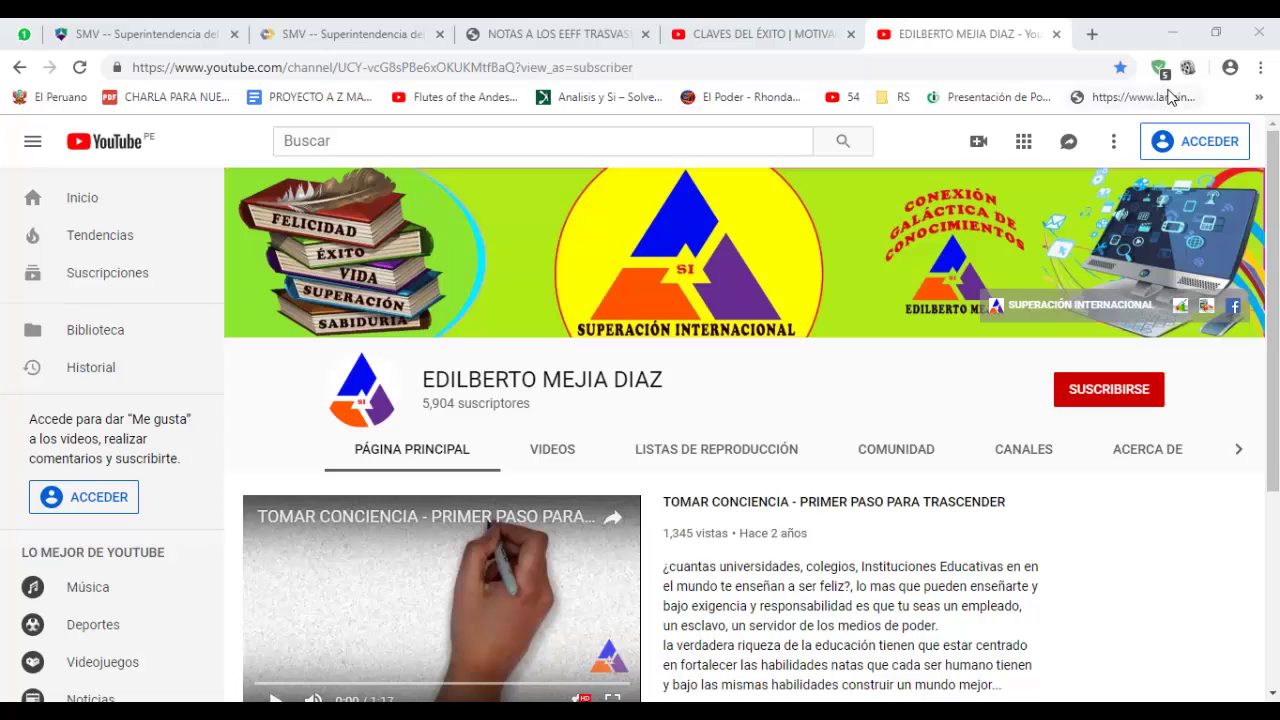
Step: Copy the horario 2019 workbook on the desktop and name the copy PROTEGIDO.xlsx
click(1176, 36)
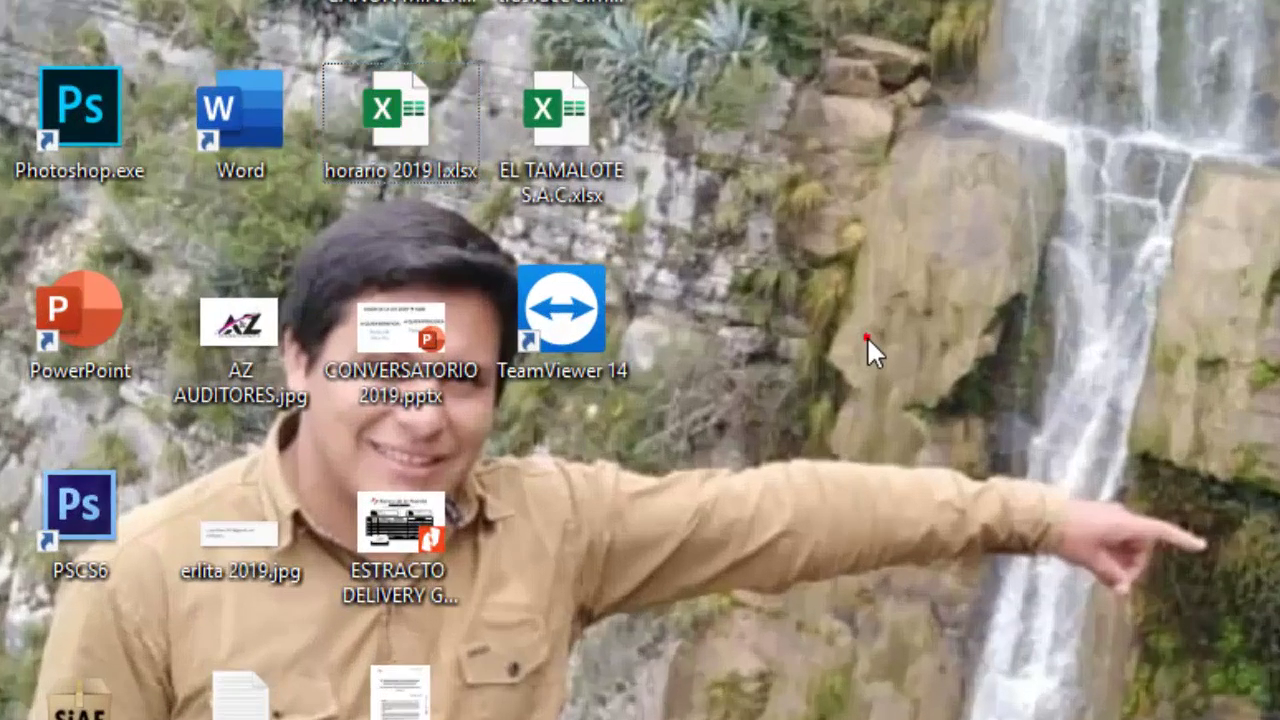
key(ctrl+c)
key(ctrl+v)
click(576, 590)
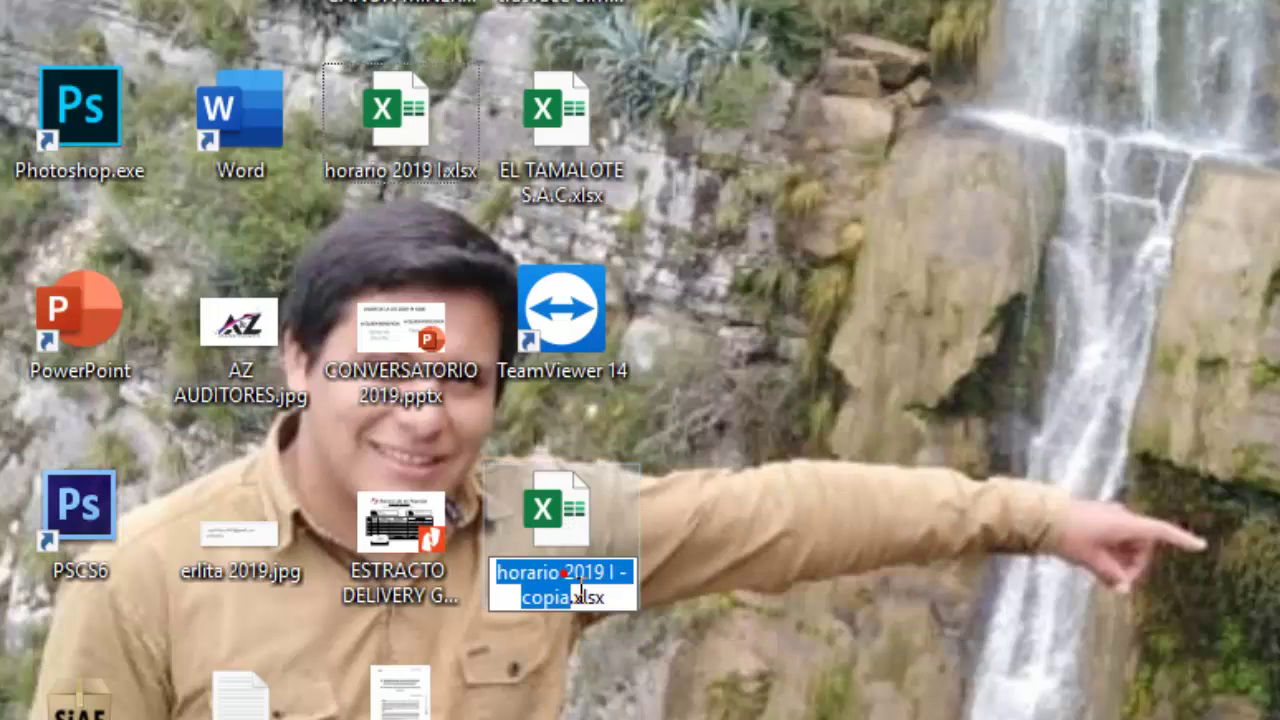
text(PROT)
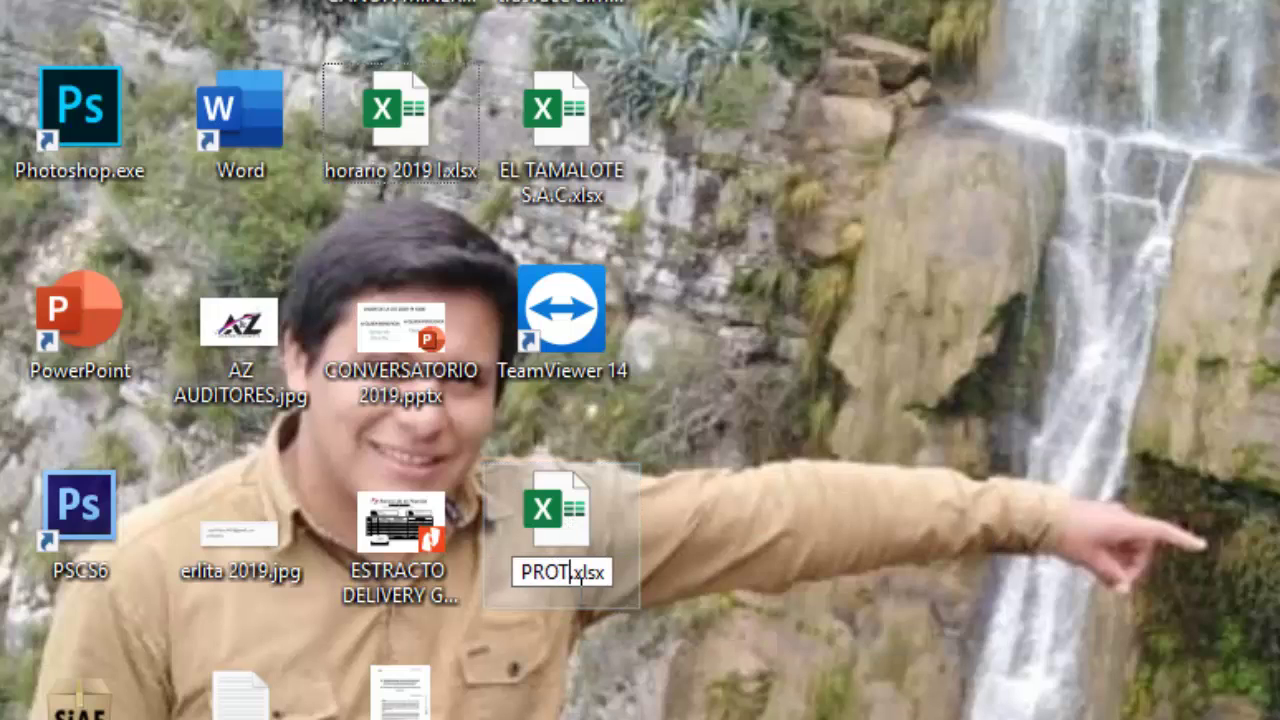
text(ECGIDO)
key(Return)
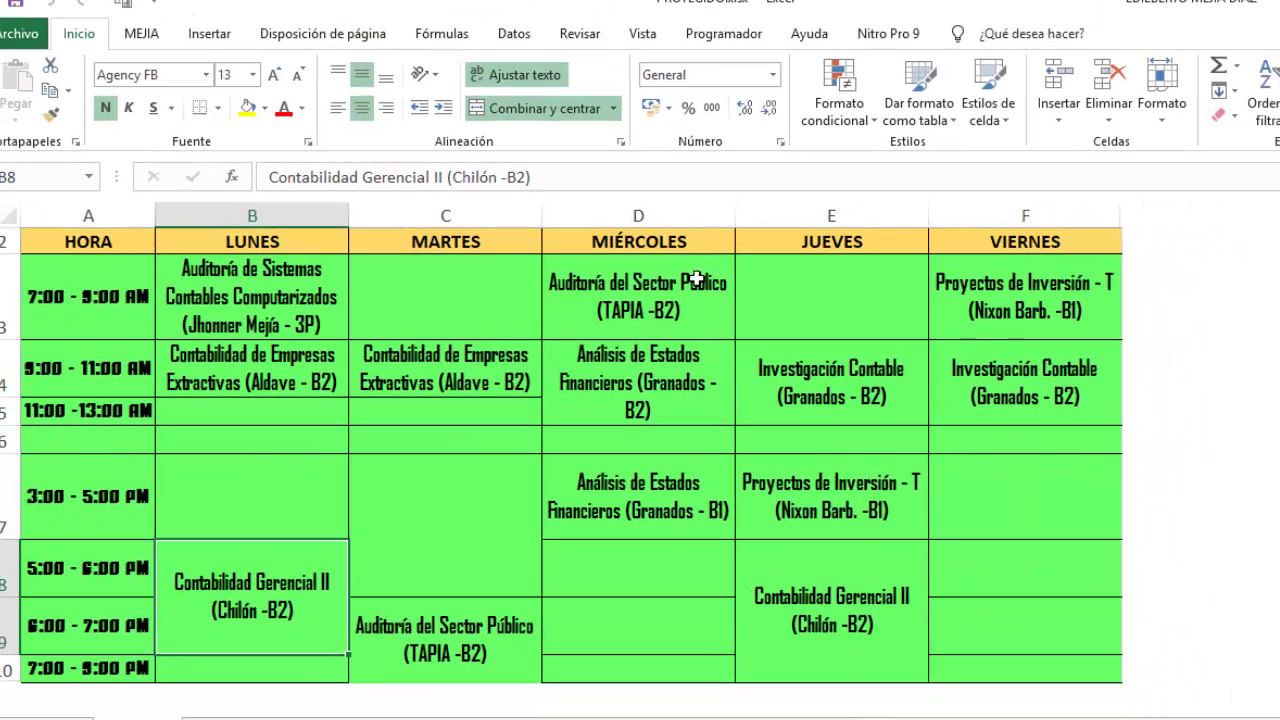
Step: Lock the PROTEGIDO workbook structure with a password, entering it and then confirming it
click(588, 36)
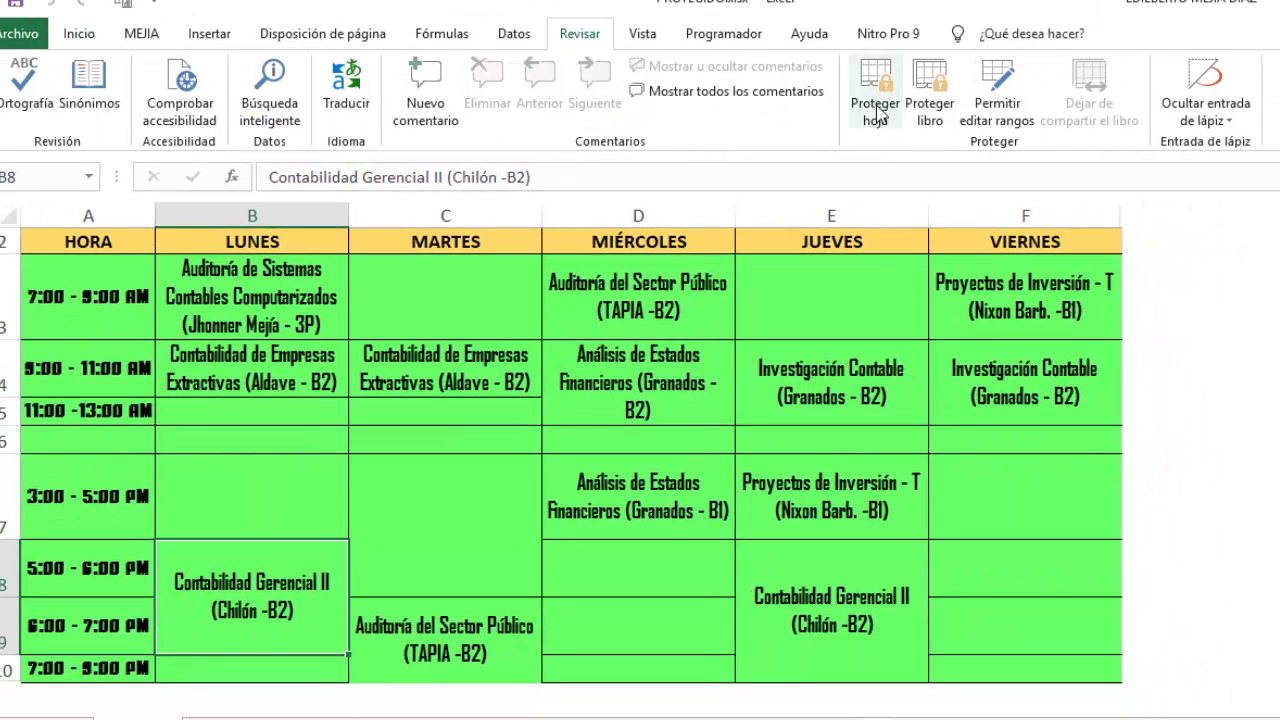
click(931, 95)
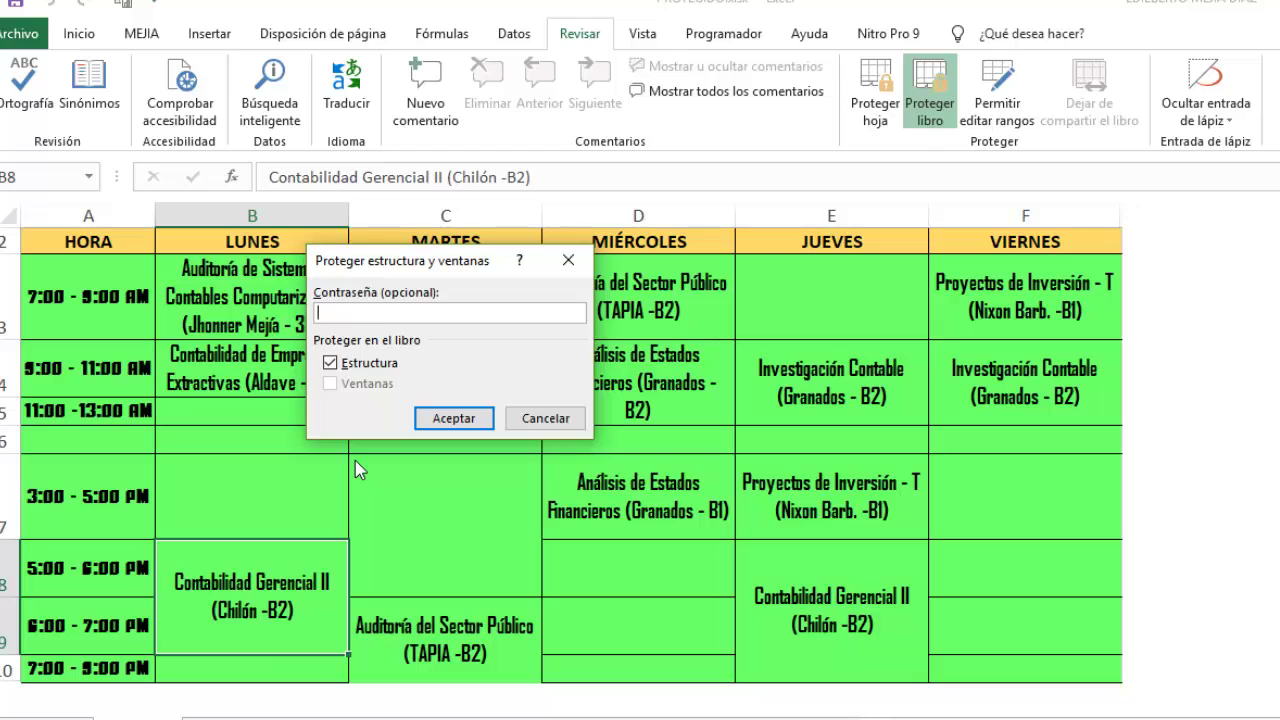
click(460, 418)
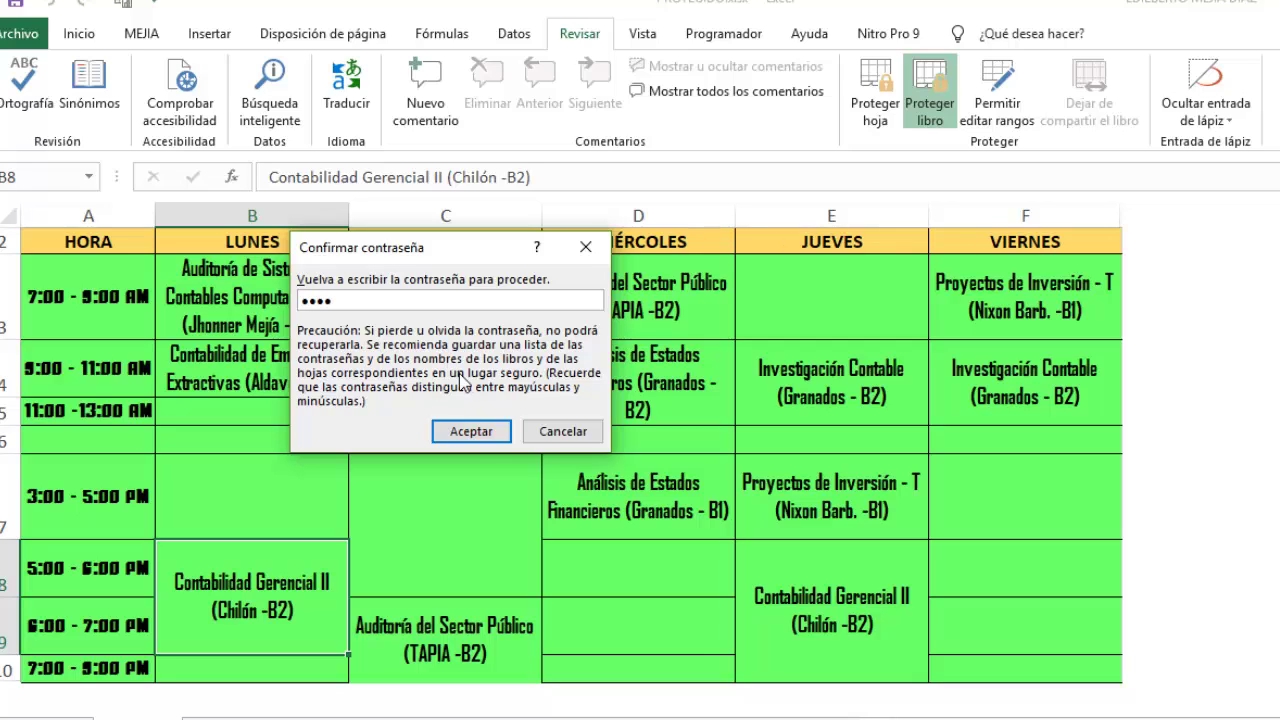
click(478, 436)
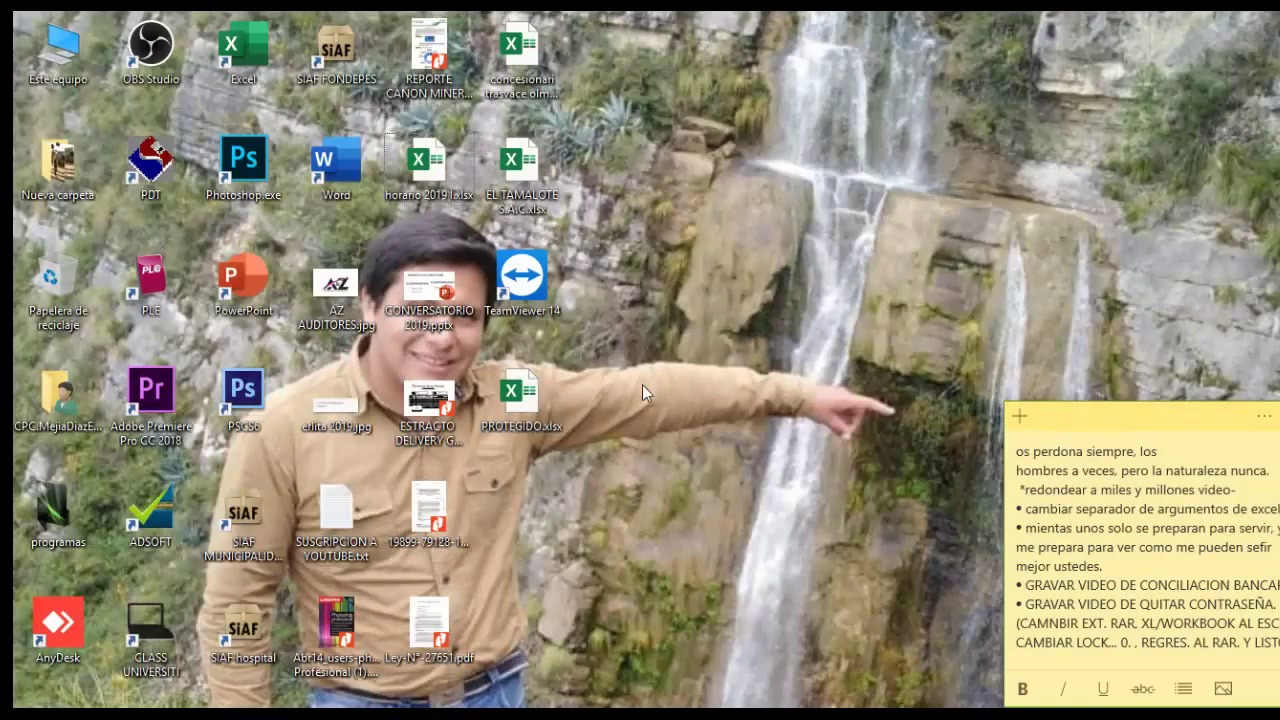
Step: Reopen PROTEGIDO.xlsx and confirm that unprotecting the workbook asks for a password
double_click(538, 400)
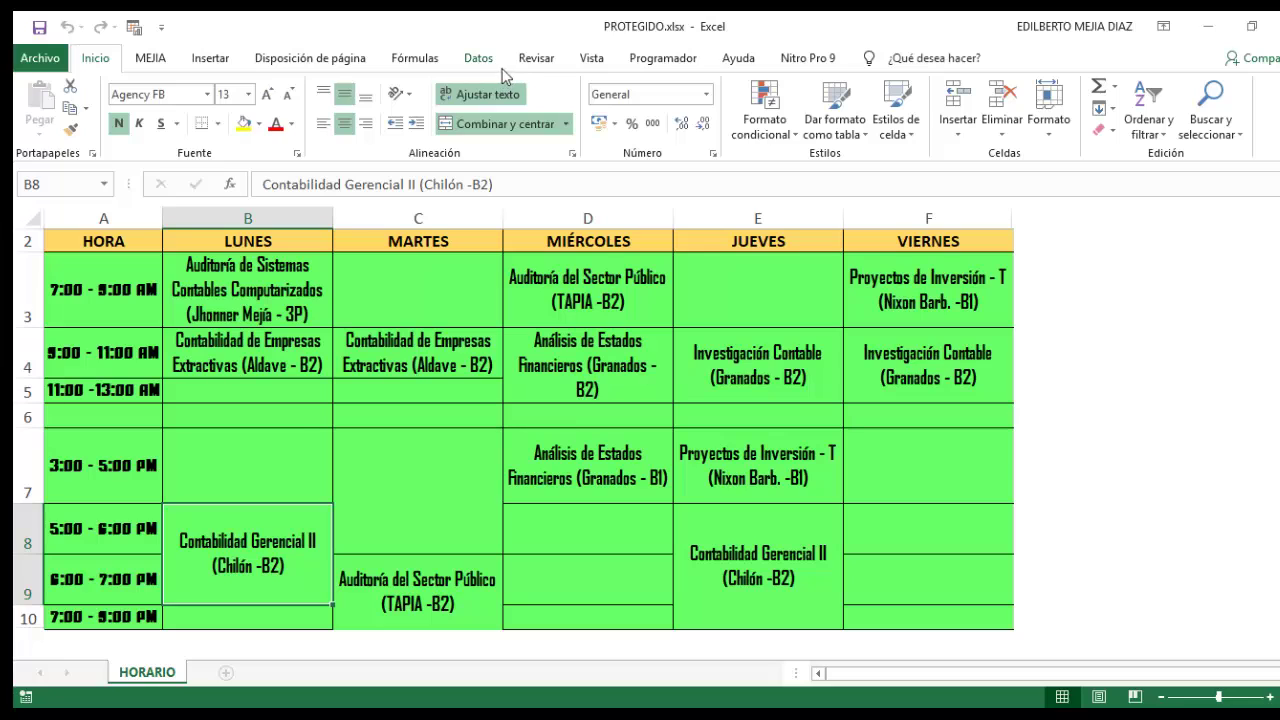
click(532, 62)
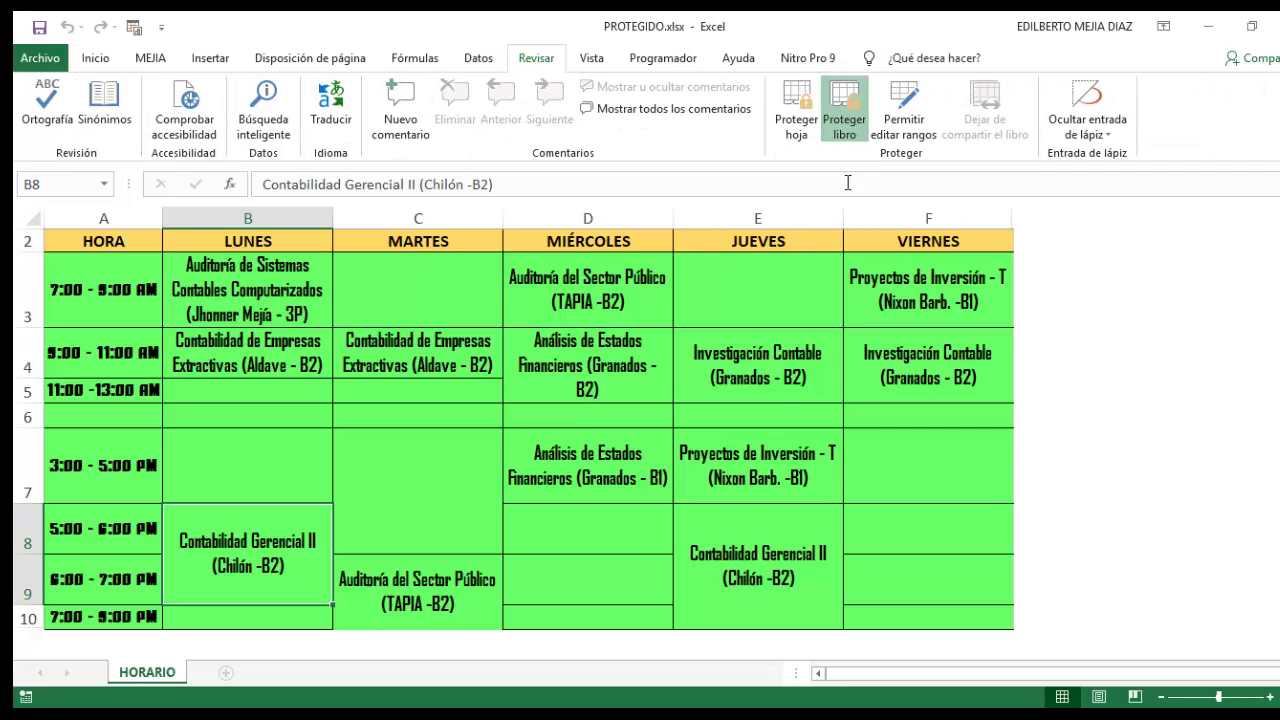
click(844, 105)
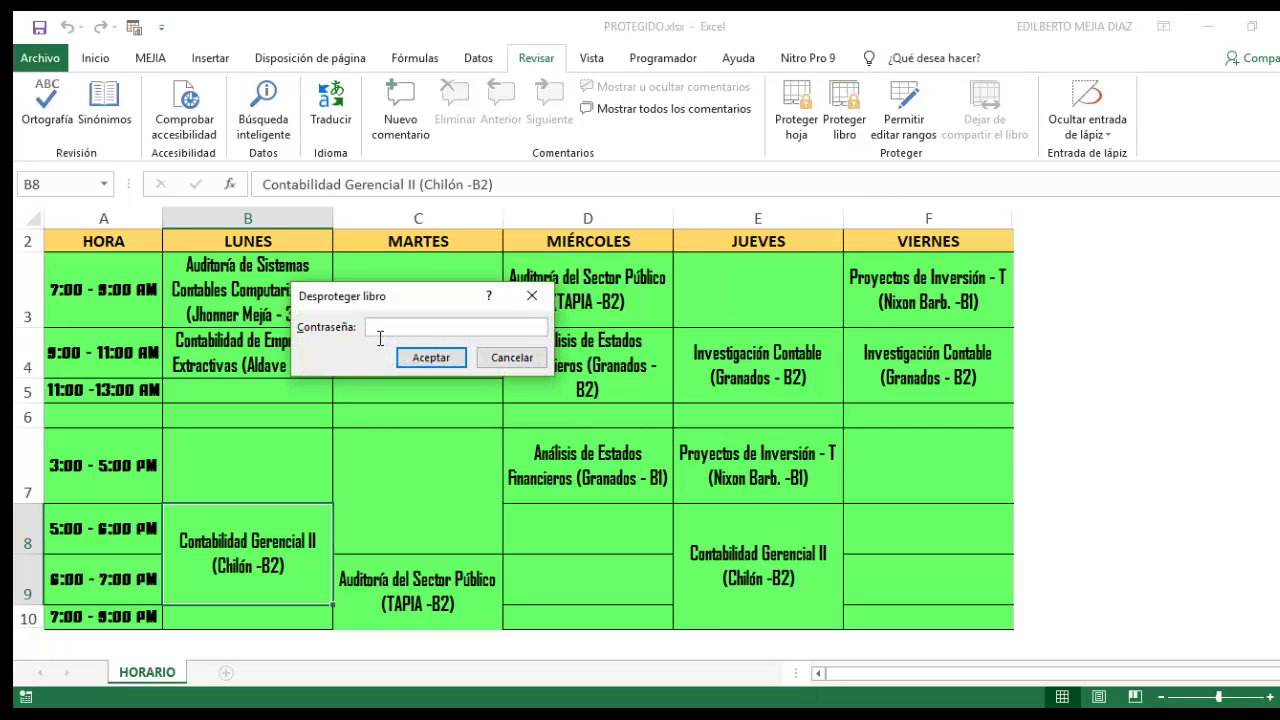
click(505, 357)
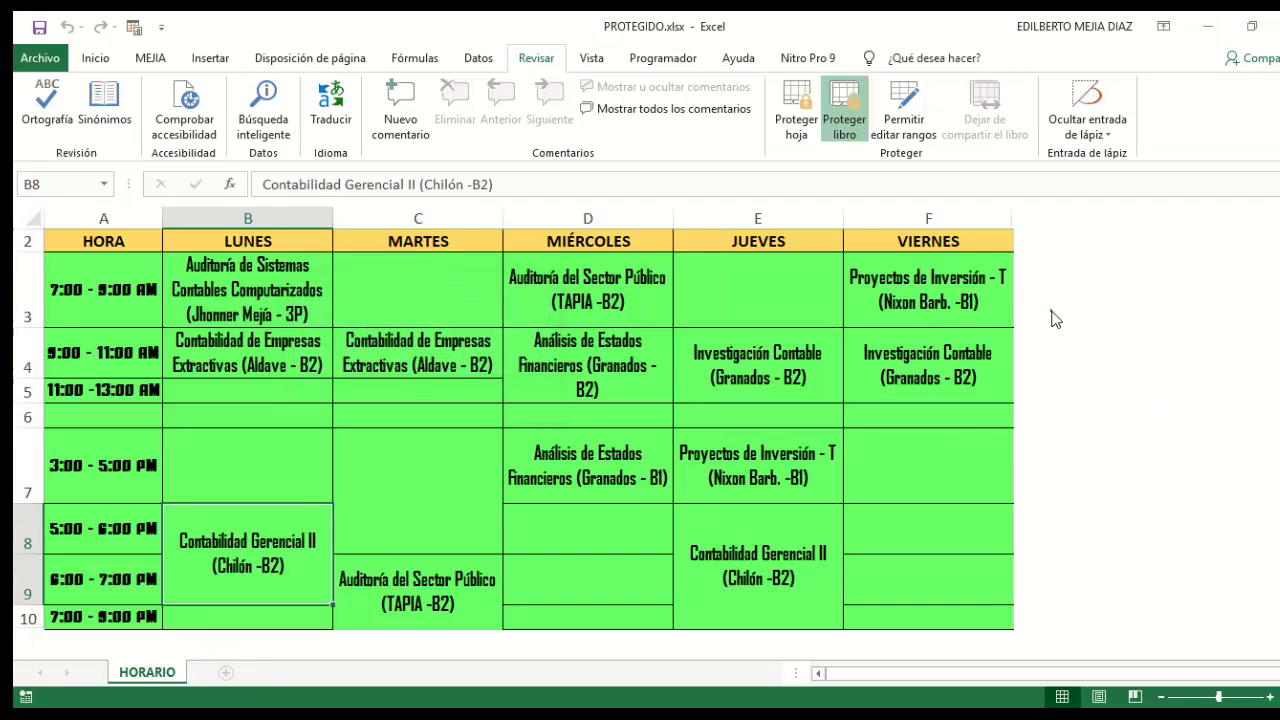
Step: Try typing UUU in C7, then check the HORARIO tab's unavailable sheet actions
click(408, 474)
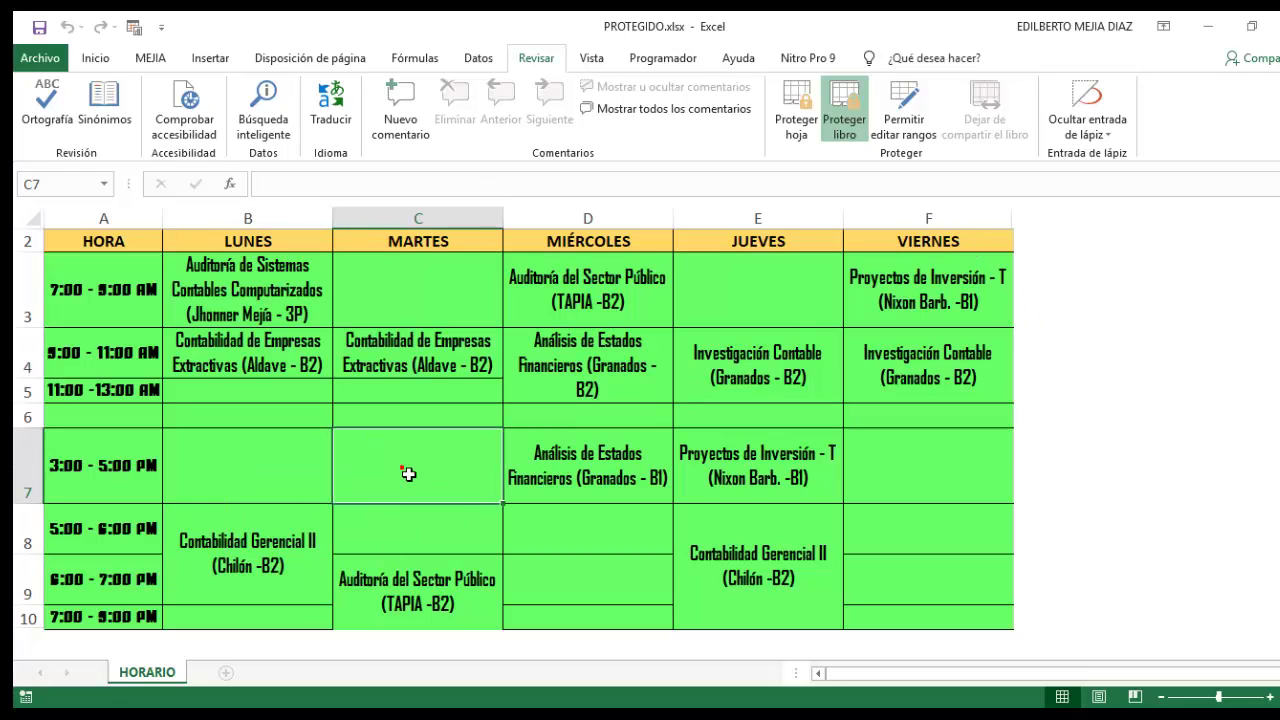
text(UUU)
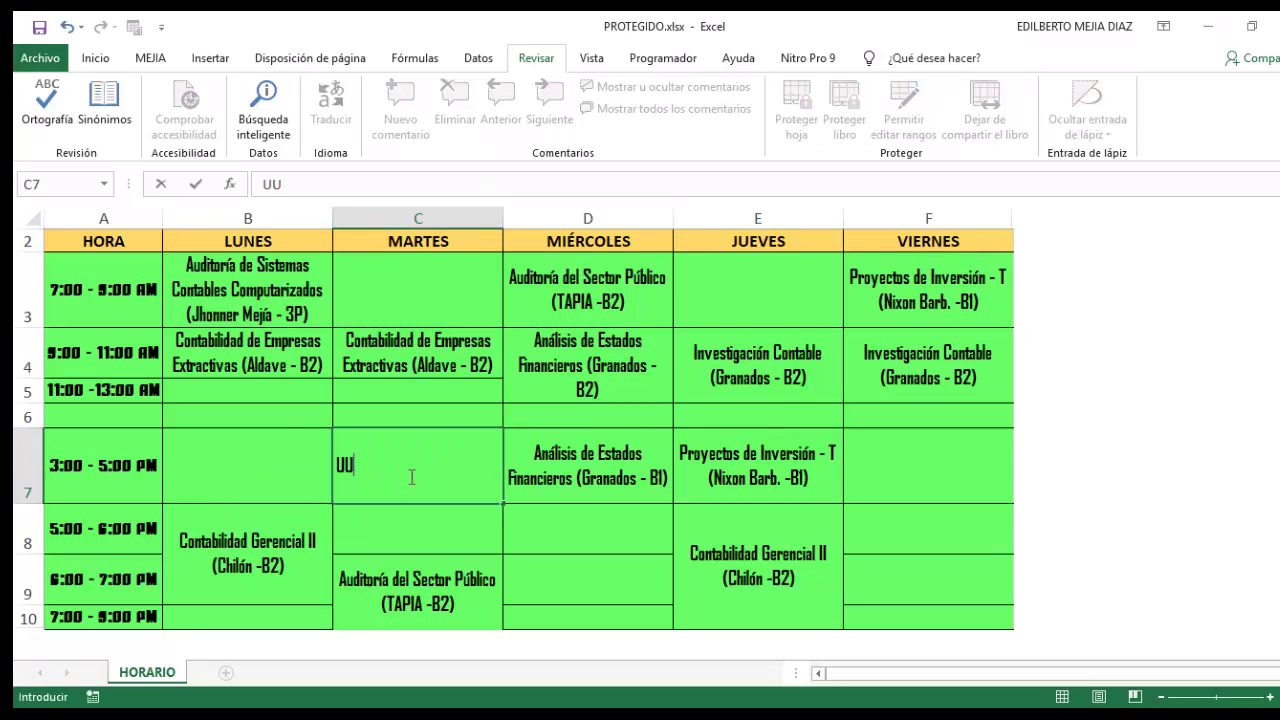
key(Return)
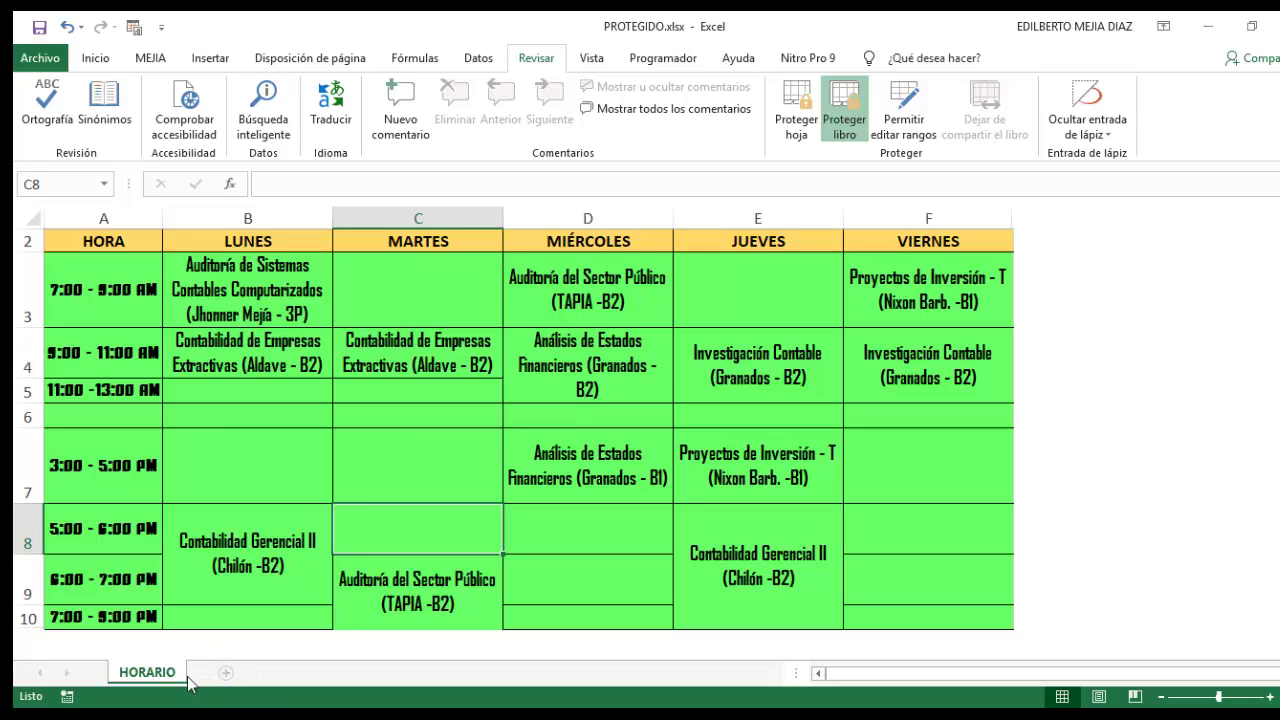
right_click(165, 675)
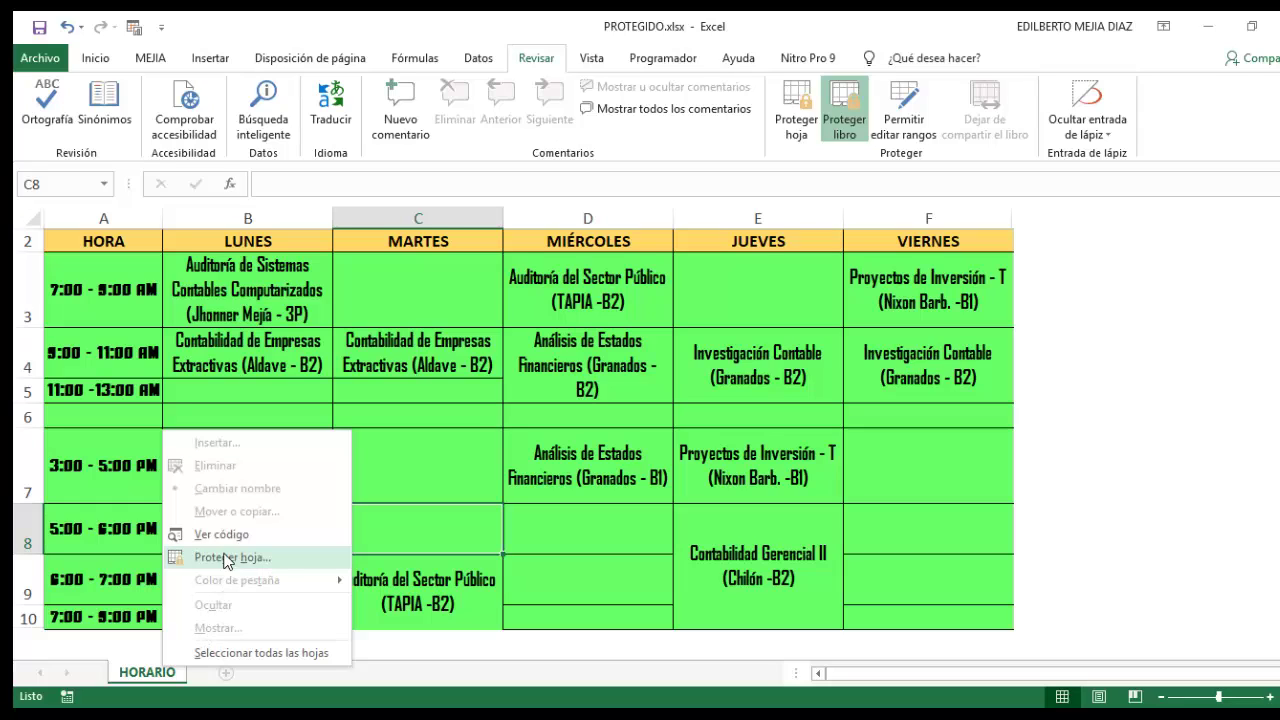
click(928, 348)
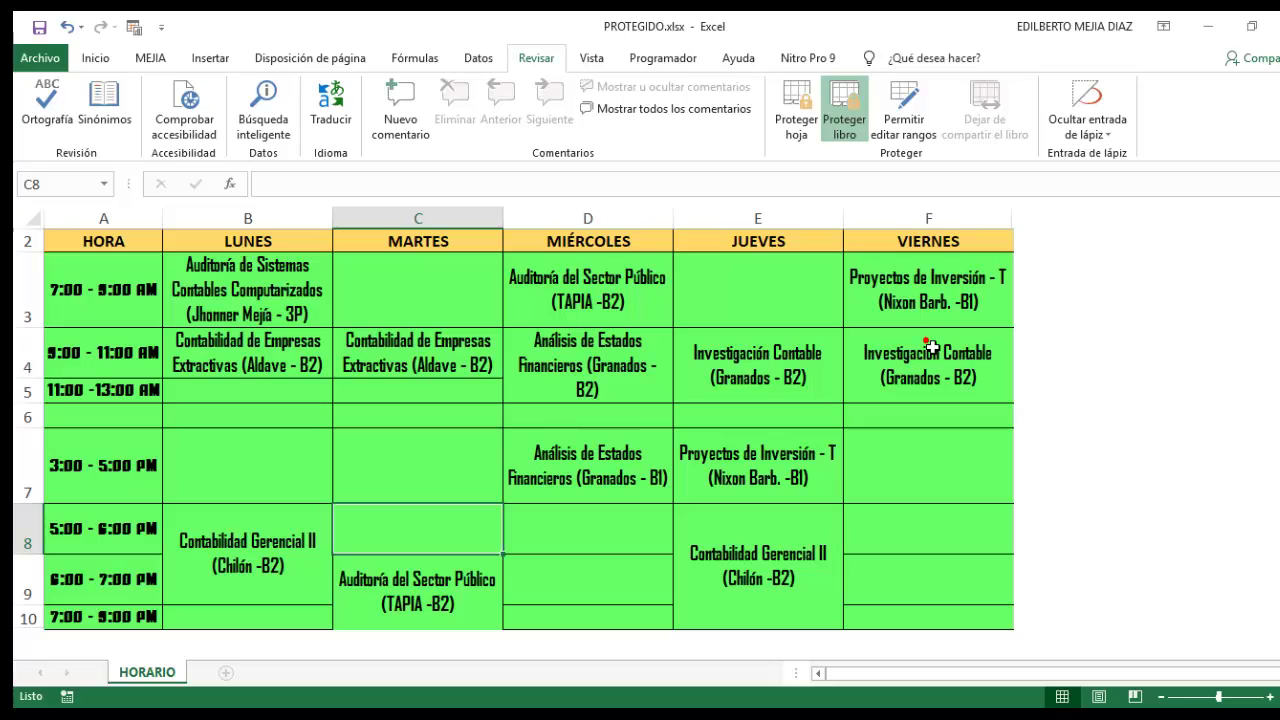
Step: Close Excel and save the changes to PROTEGIDO.xlsx
click(931, 347)
click(1276, 26)
click(589, 384)
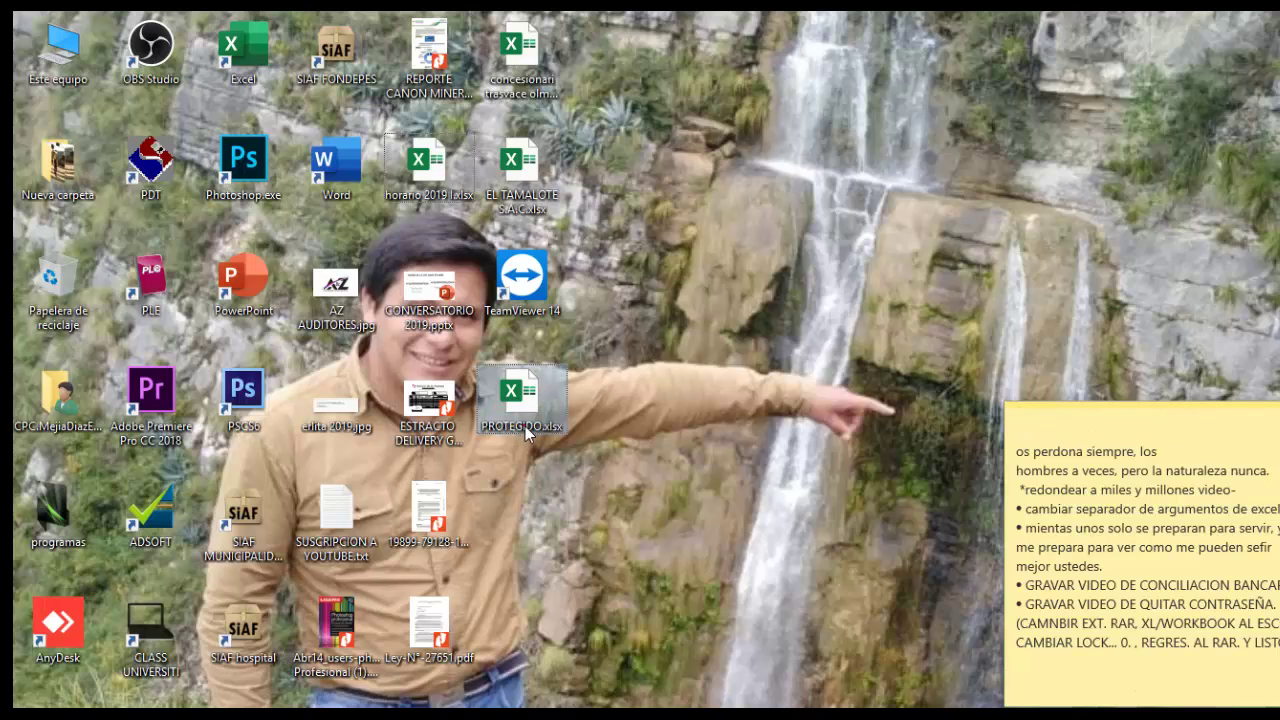
Step: Rename PROTEGIDO.xlsx to PROTEGIDO.RAR, accepting the extension change
key(F2)
click(543, 427)
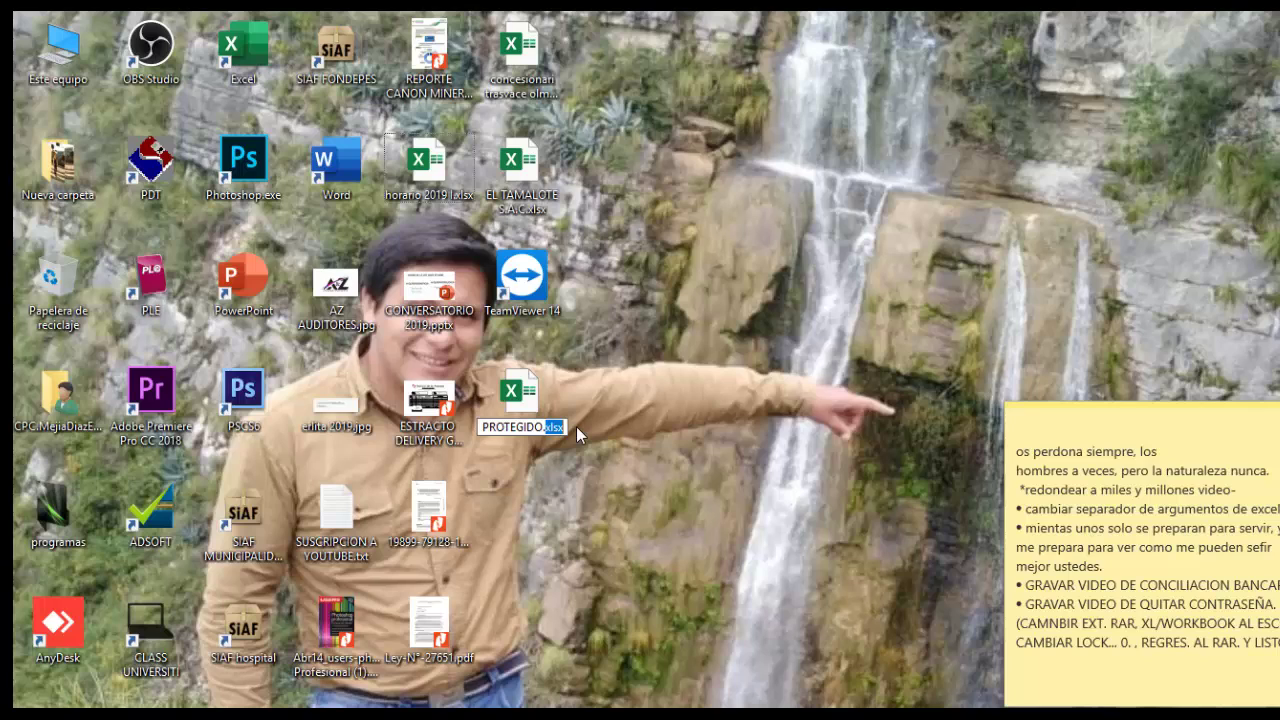
key(BackSpace)
text(RAR)
key(Return)
click(775, 377)
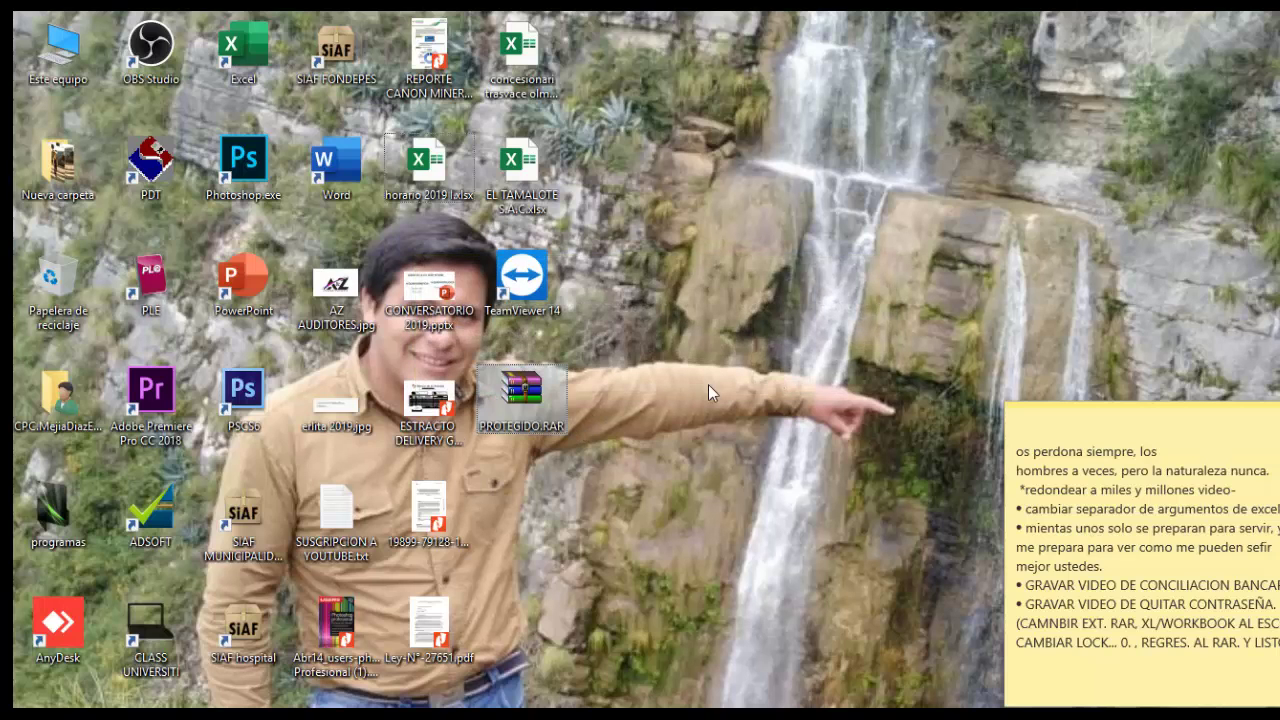
Step: Extract xl\workbook.xml from PROTEGIDO.RAR to the desktop (Escritorio)
double_click(523, 399)
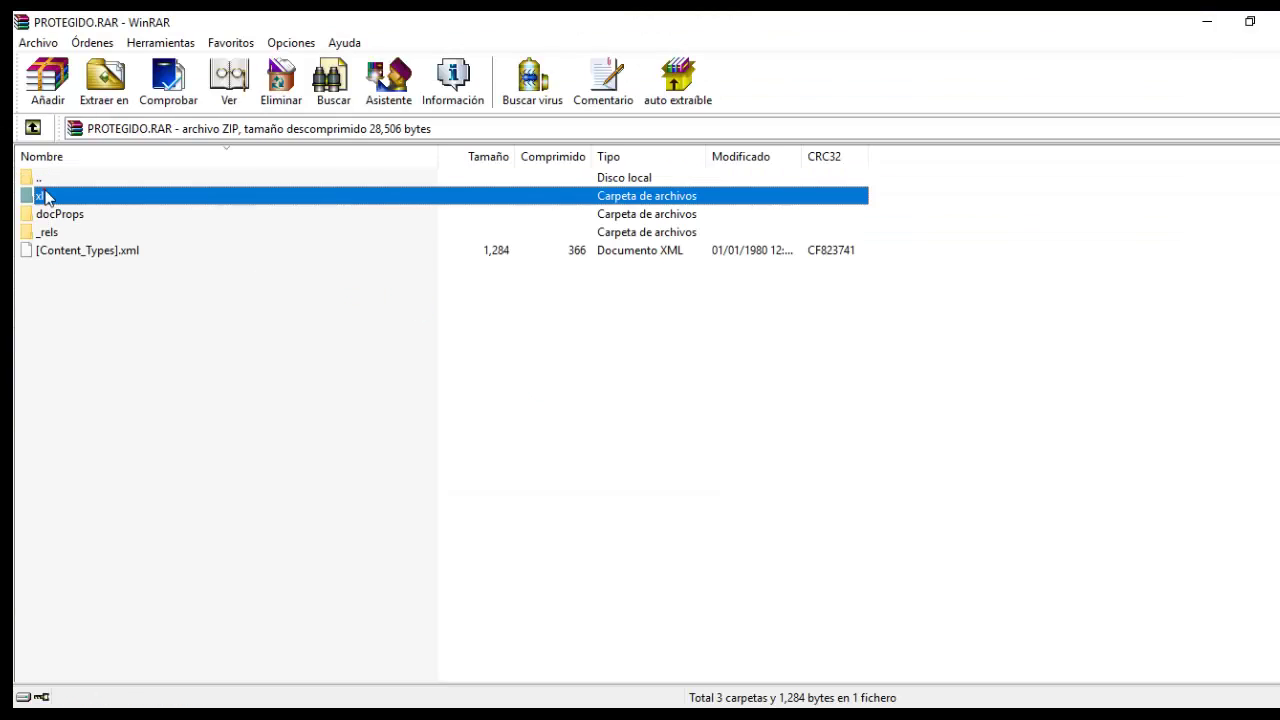
double_click(43, 196)
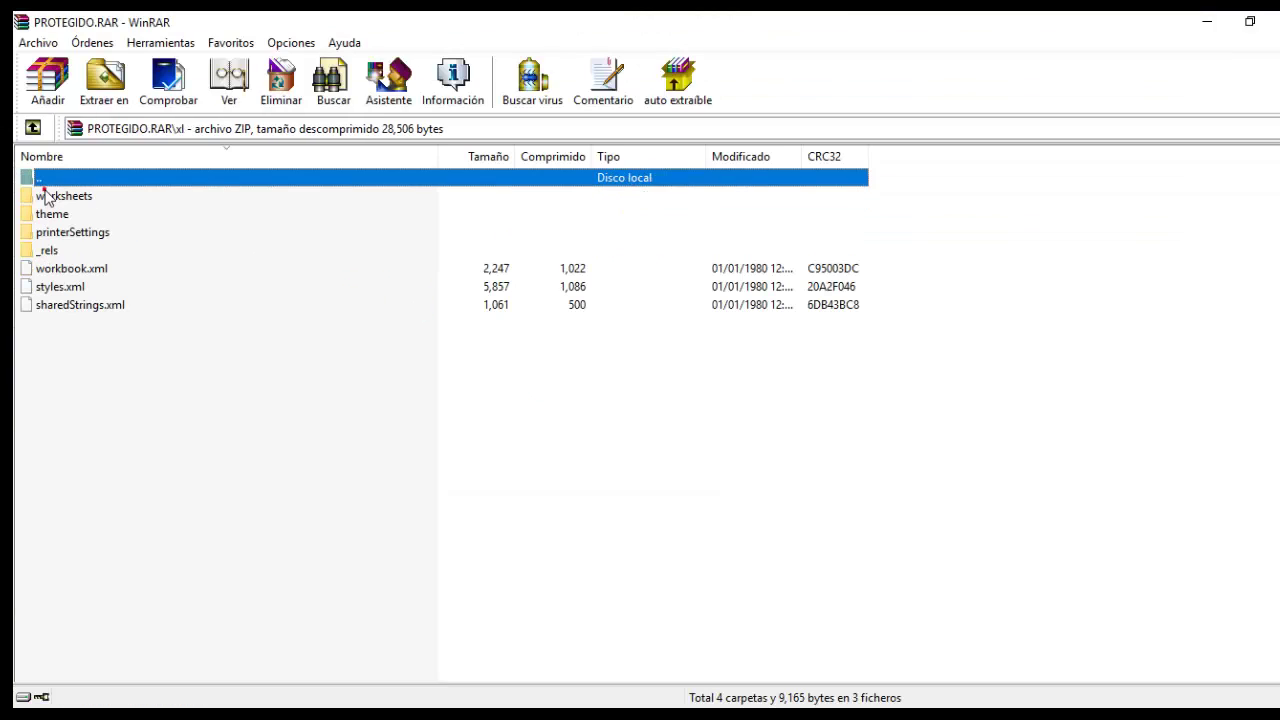
click(72, 272)
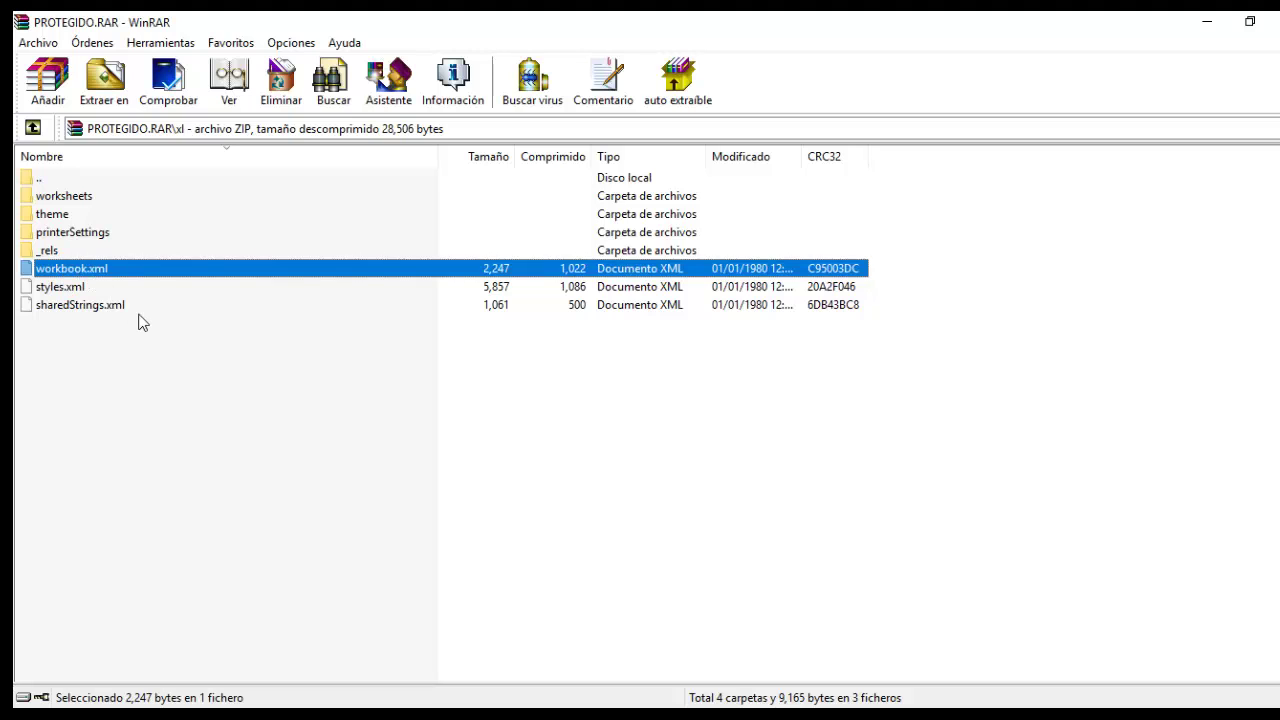
right_click(90, 268)
click(104, 80)
click(104, 80)
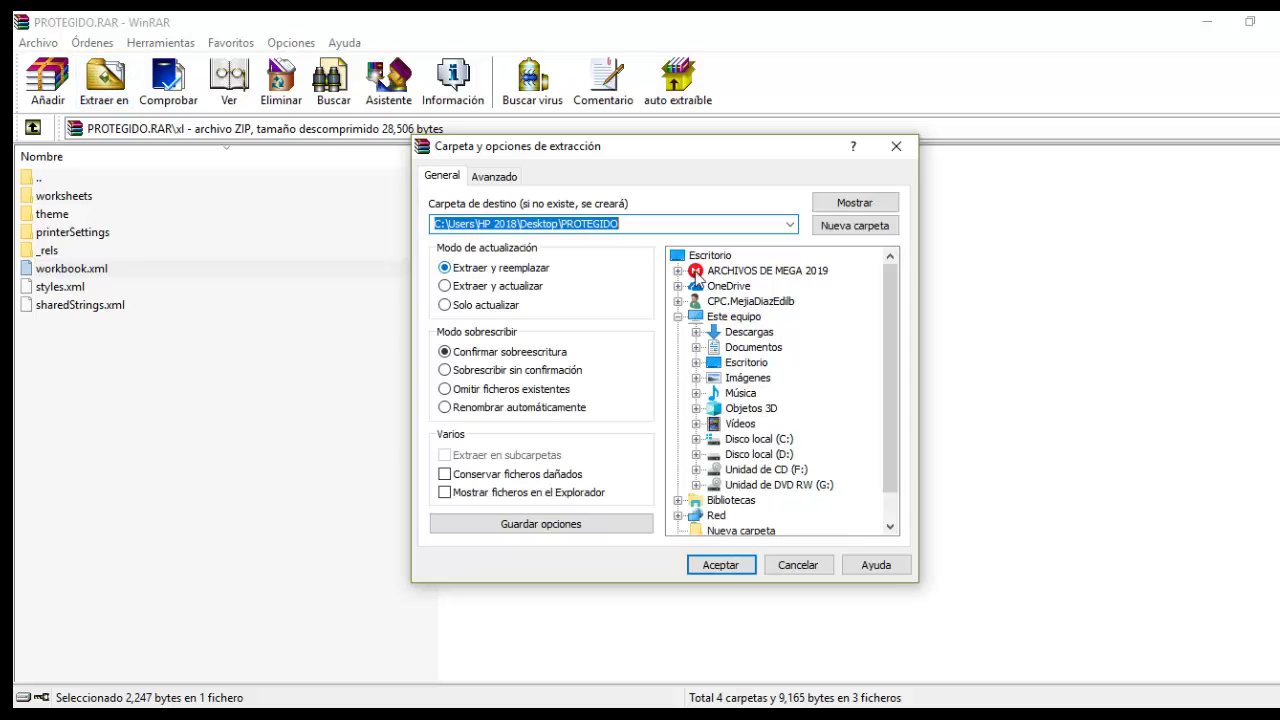
click(700, 254)
click(722, 566)
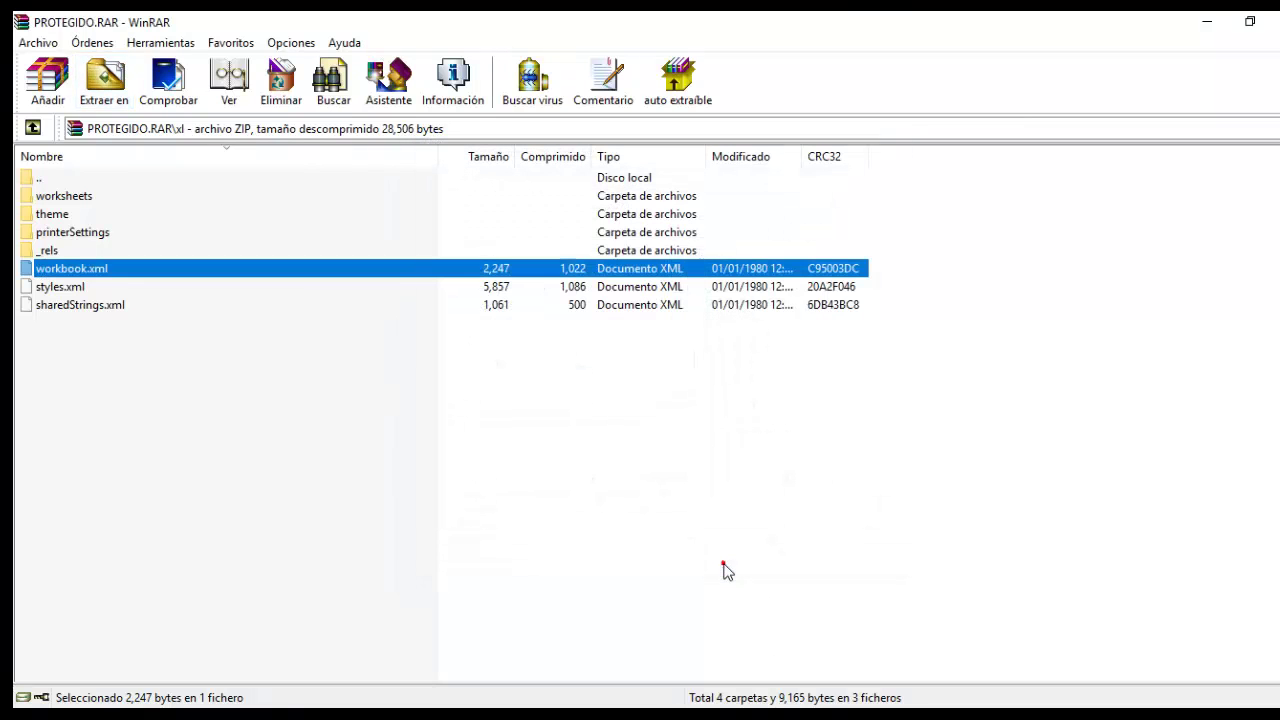
click(1205, 21)
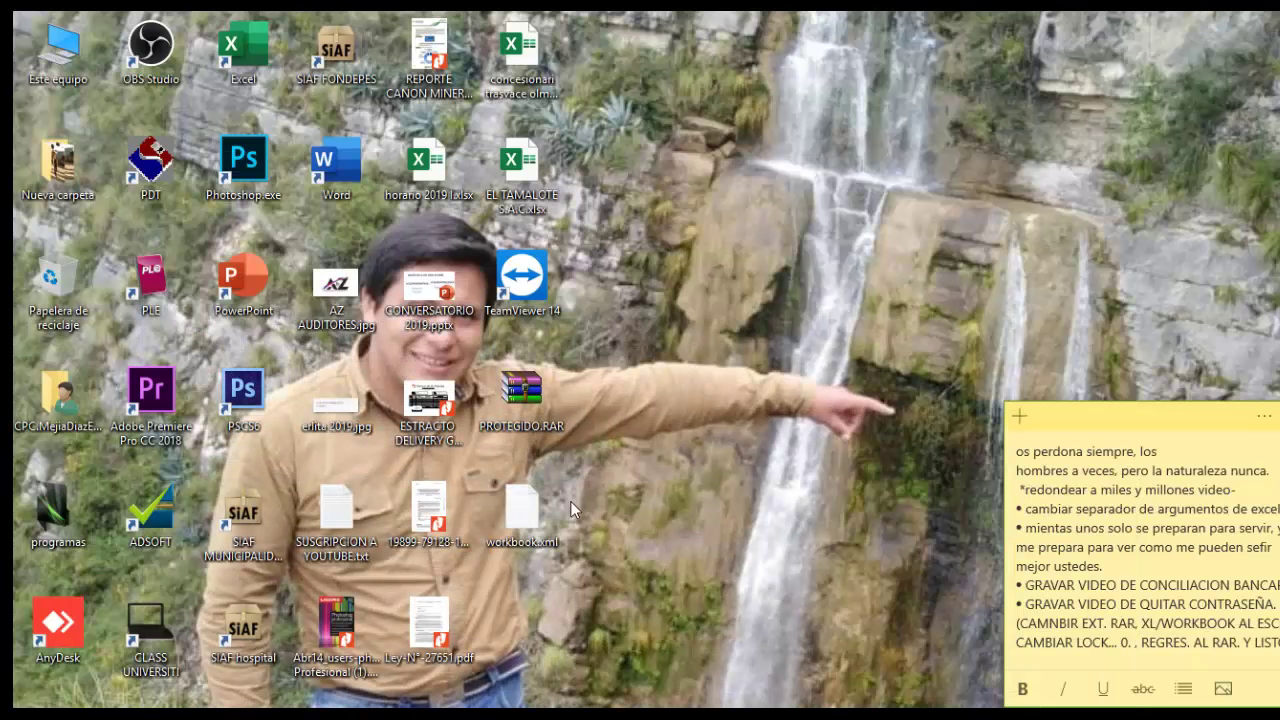
Step: Search the Start menu for 'BLOC' to find Bloc de notas
double_click(522, 512)
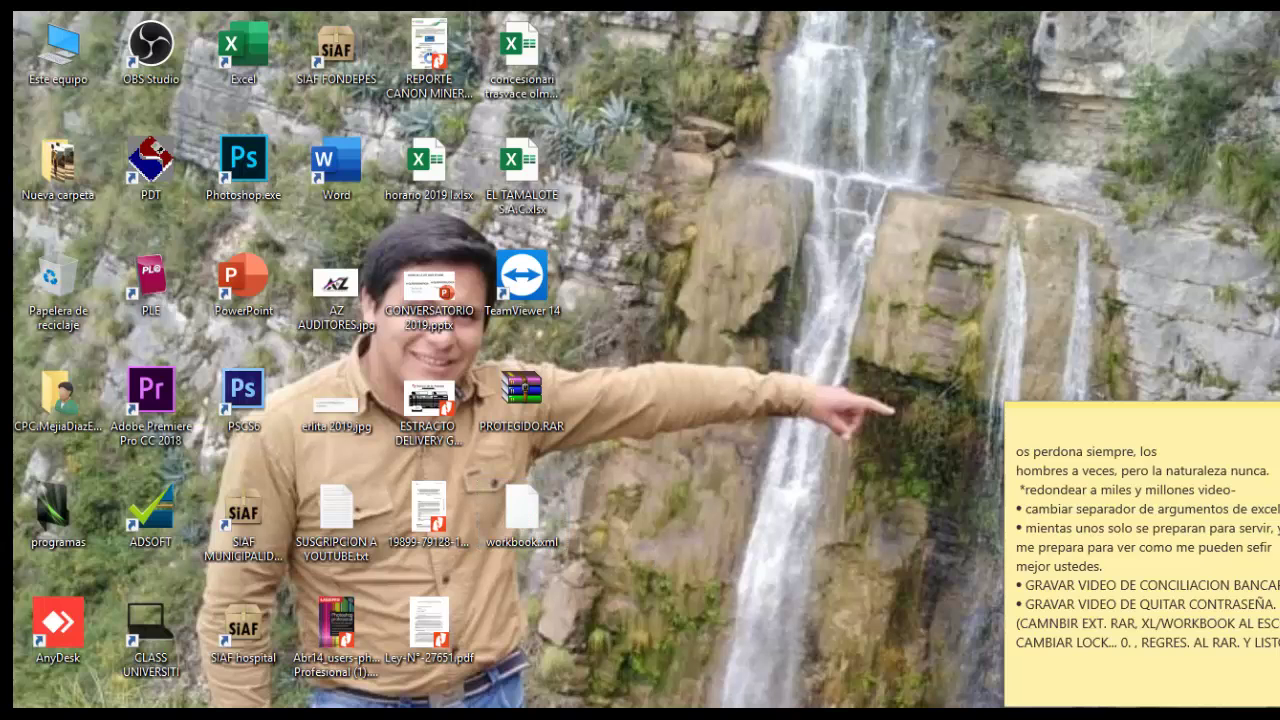
key(super)
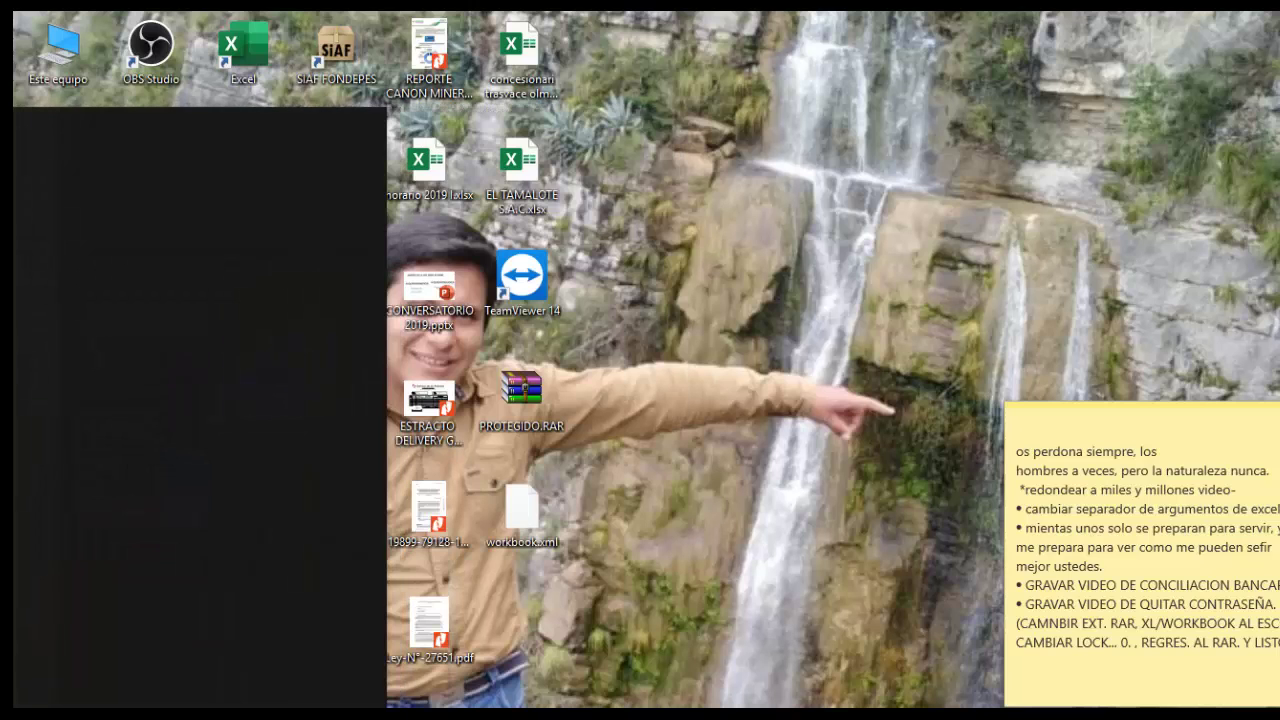
text(BLOC)
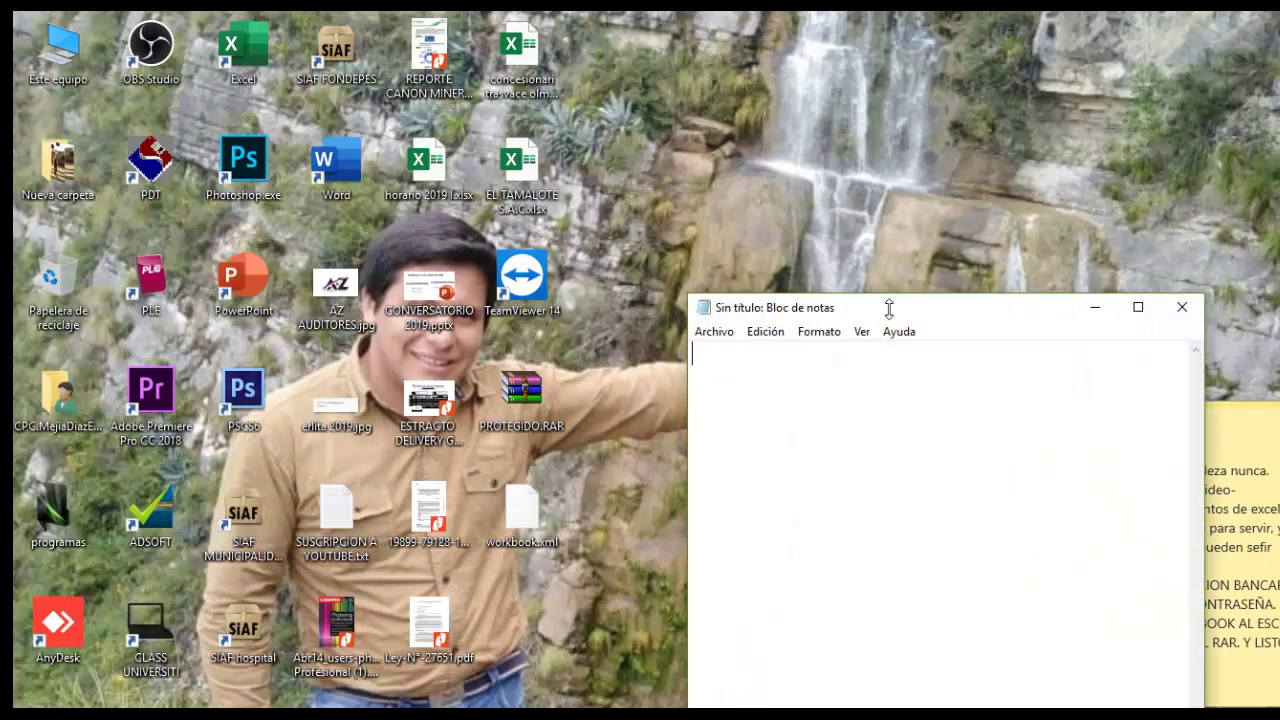
Step: Load workbook.xml into a maximized Notepad window with the Find box ready
drag(920, 307, 914, 252)
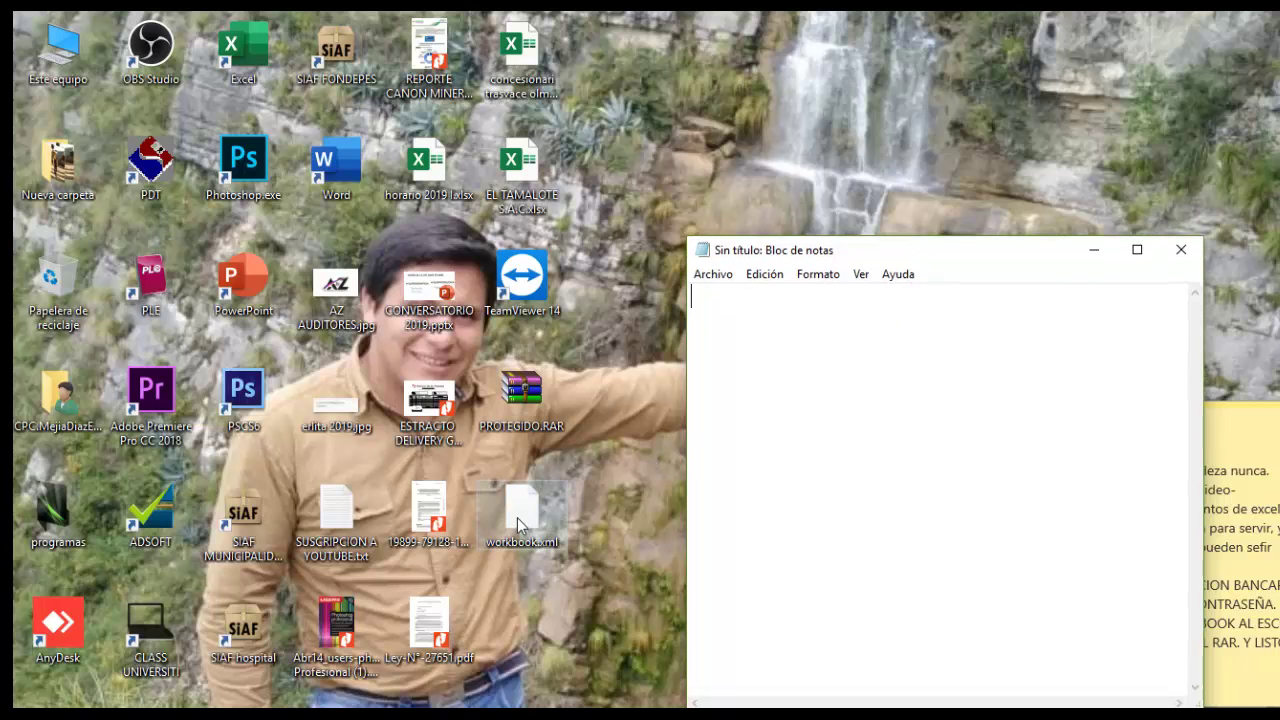
drag(524, 512, 824, 348)
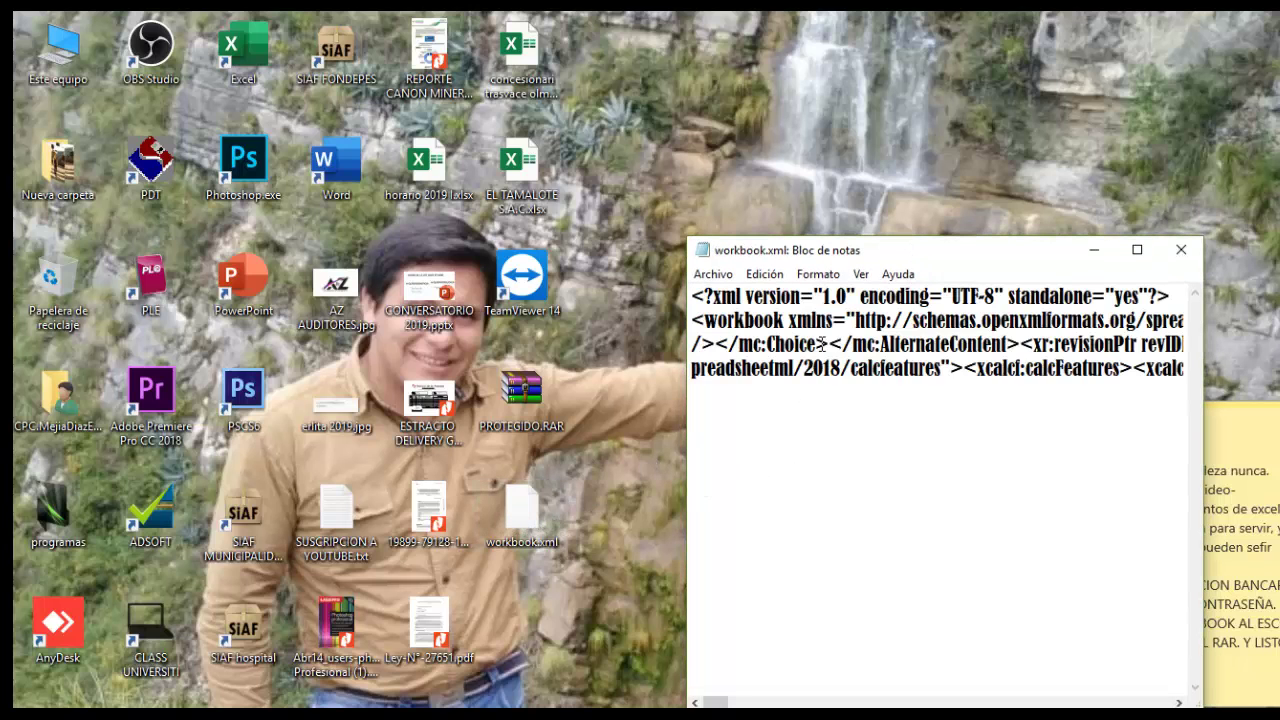
click(1137, 249)
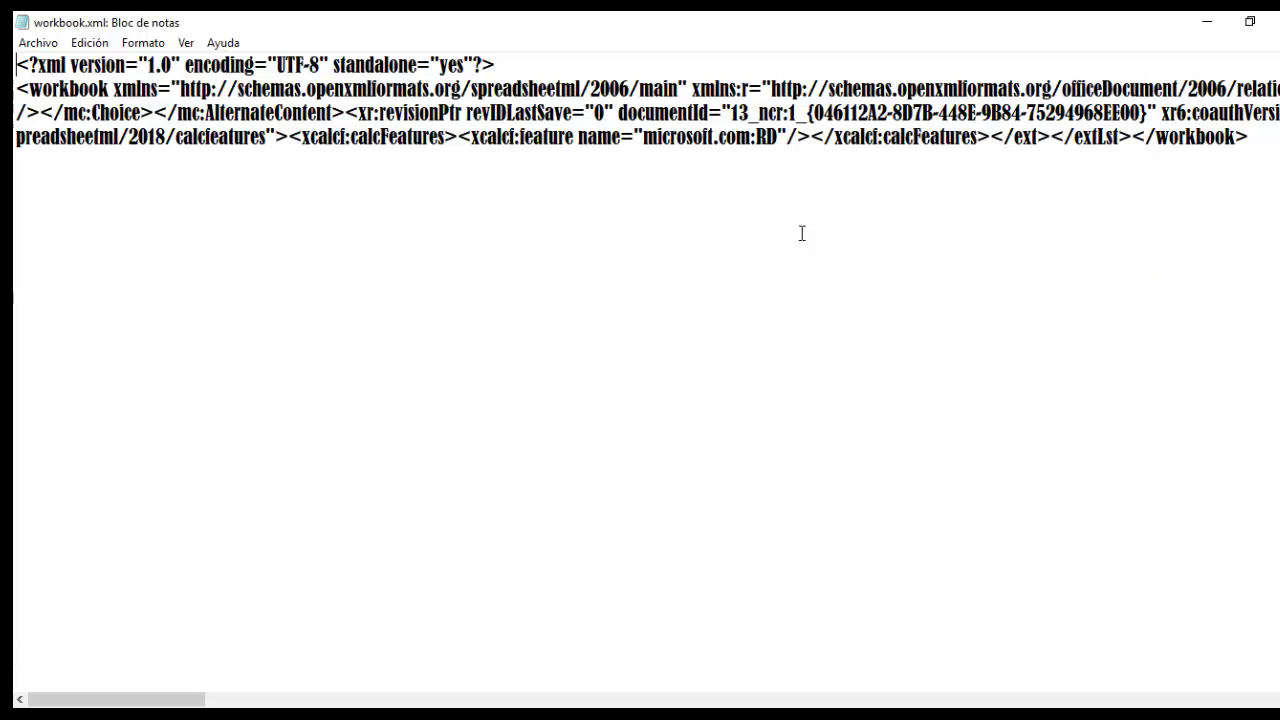
key(ctrl+f)
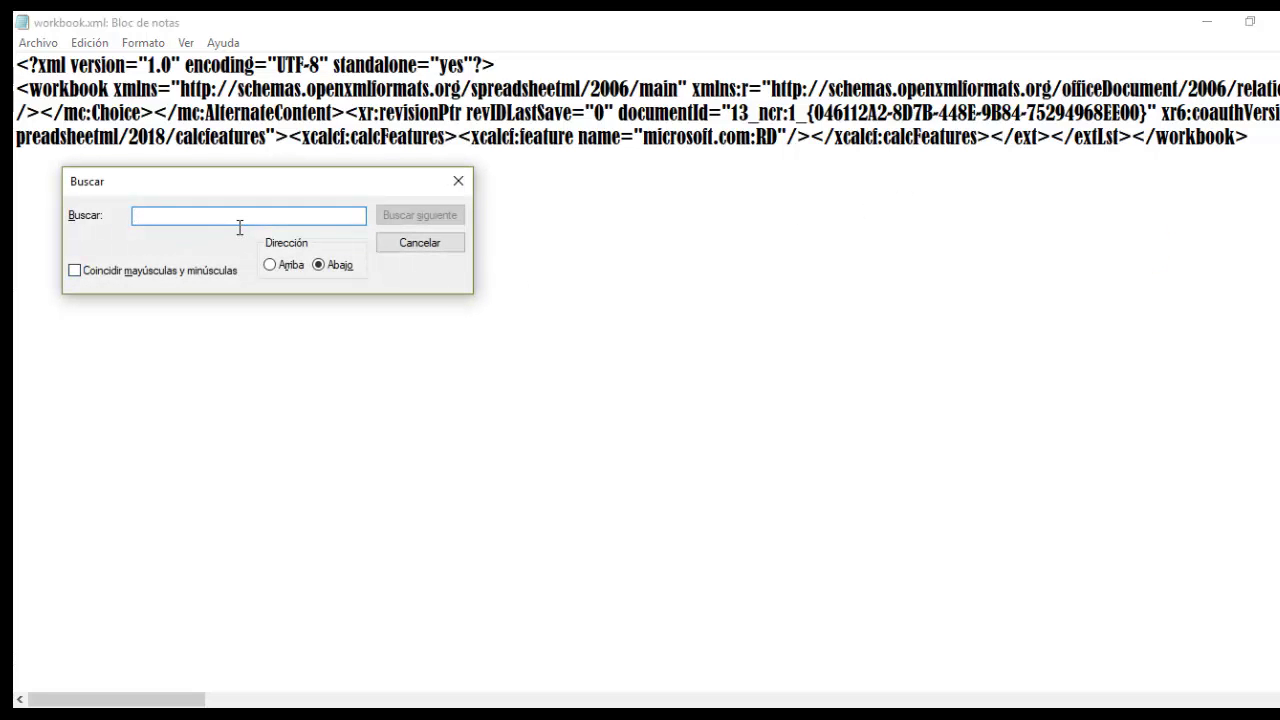
Step: Search 'LOCK' to find lockStructure, change its value from 1 to 0, and save
text(LOCK)
key(Return)
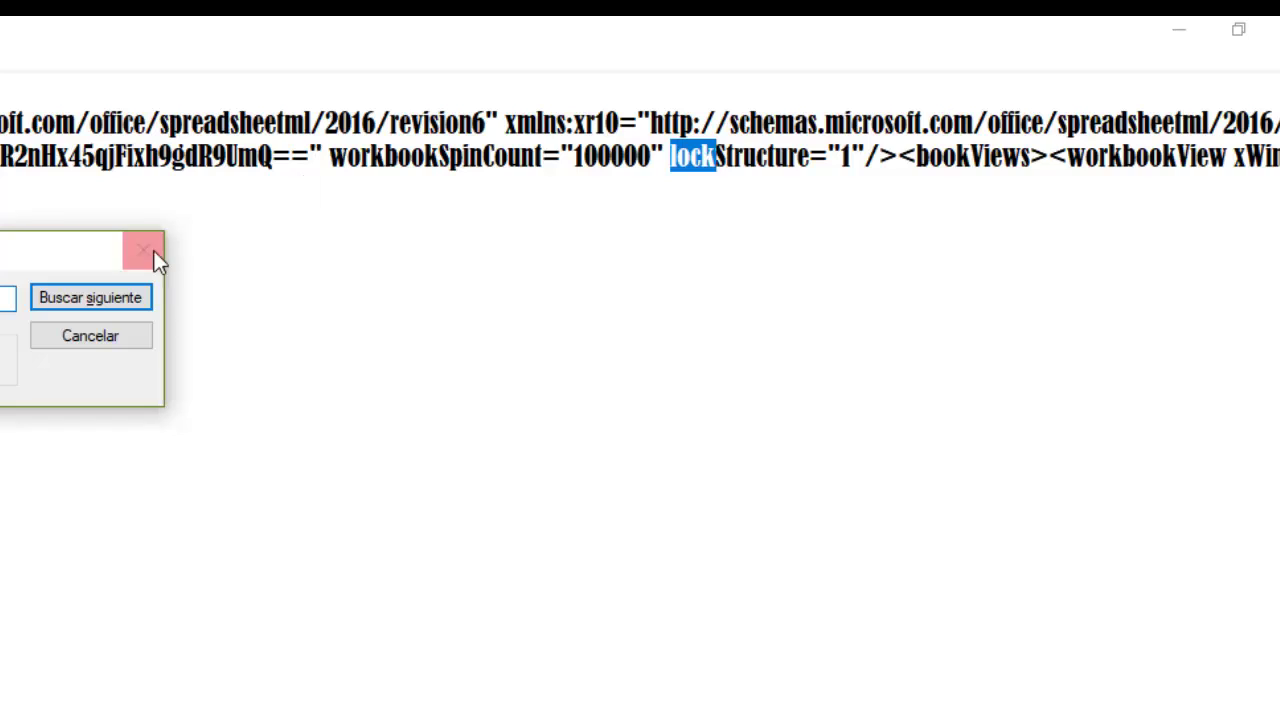
click(143, 250)
click(849, 152)
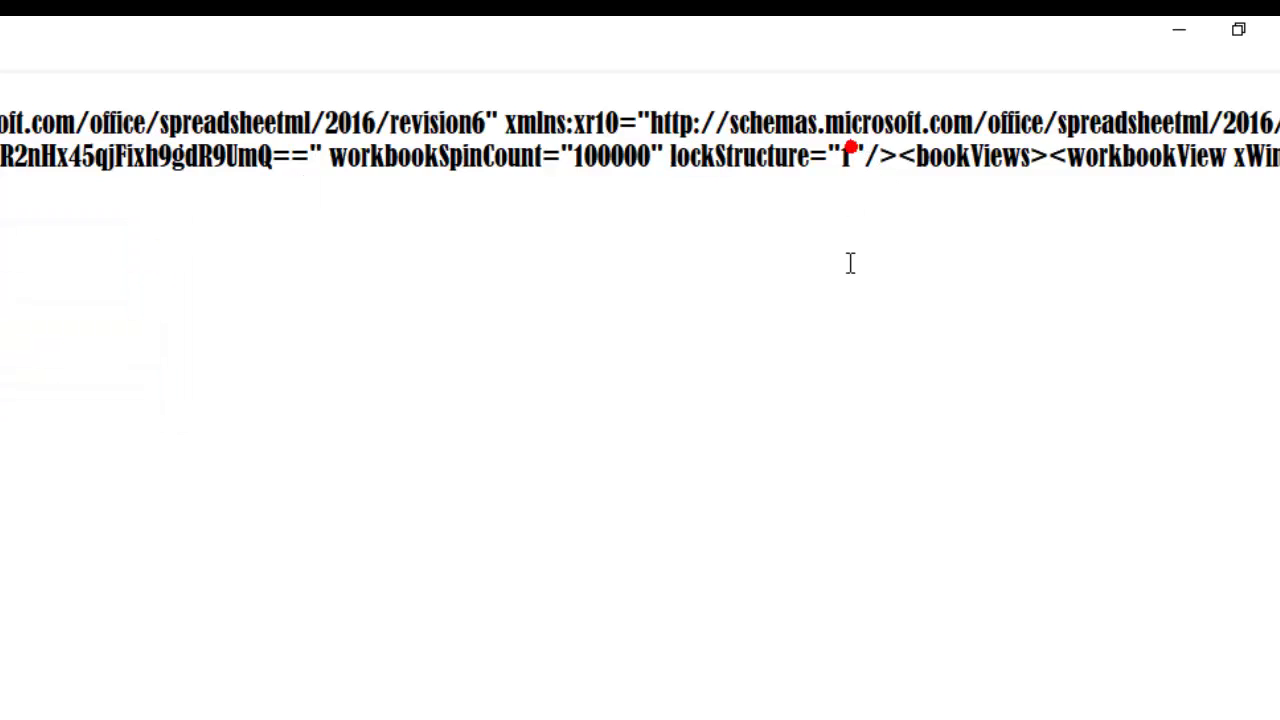
key(BackSpace)
text(0)
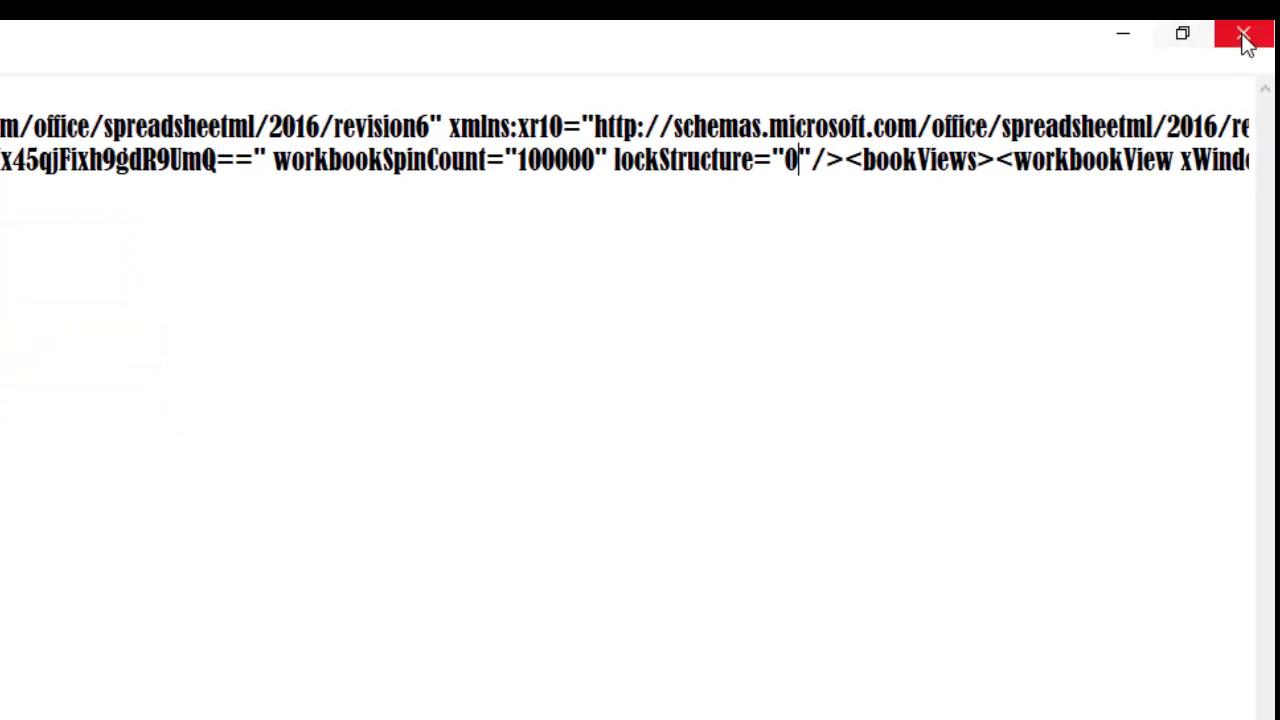
click(1272, 32)
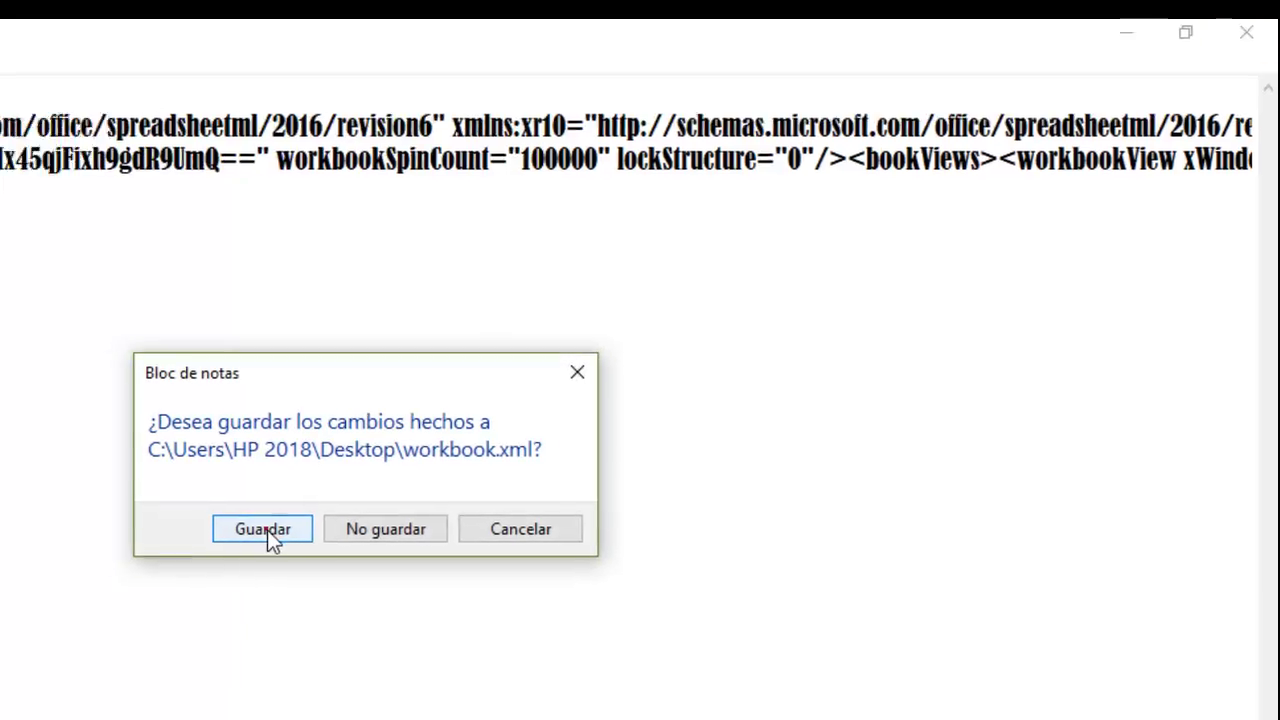
click(272, 532)
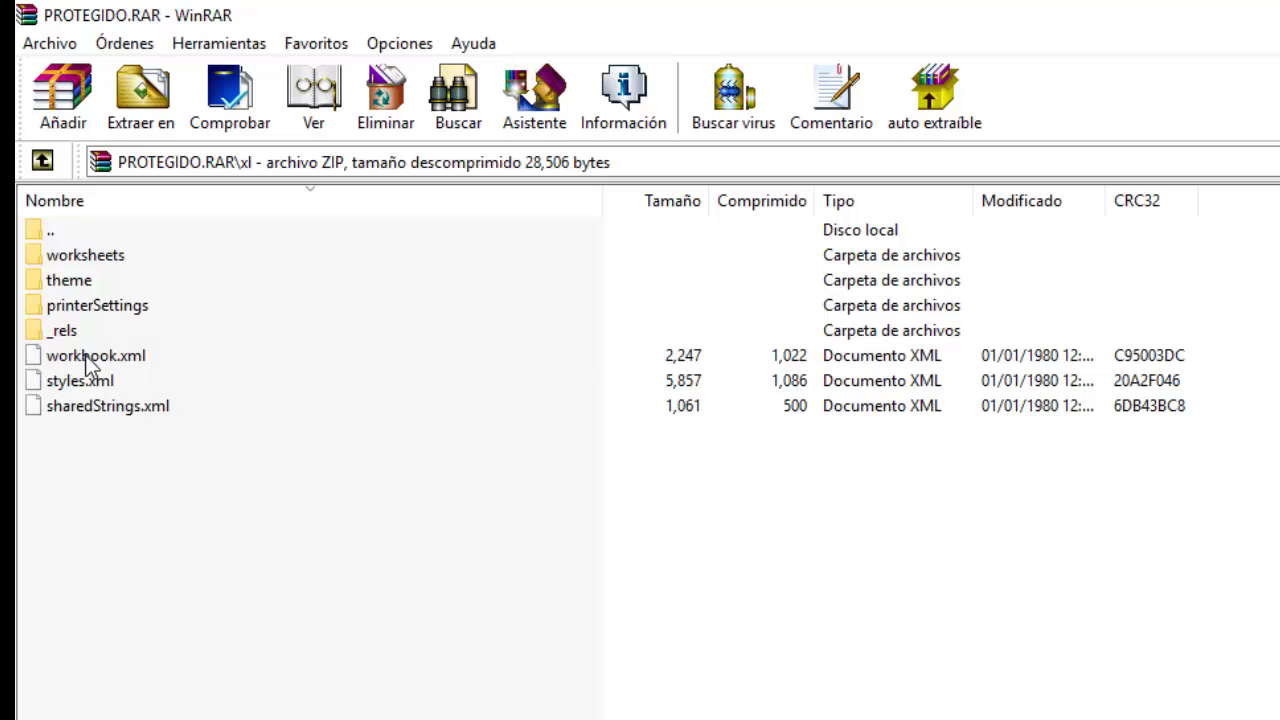
Step: Replace workbook.xml in the archive's xl folder with the edited desktop copy
click(86, 357)
key(Delete)
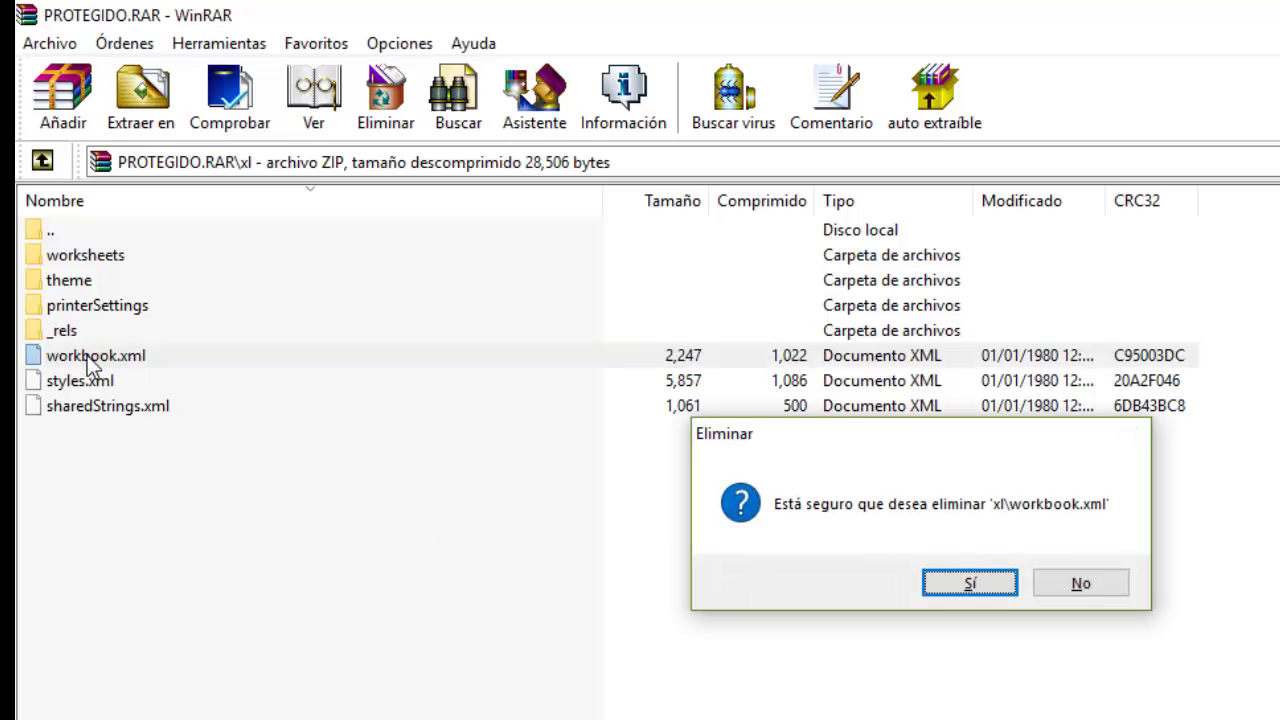
key(Return)
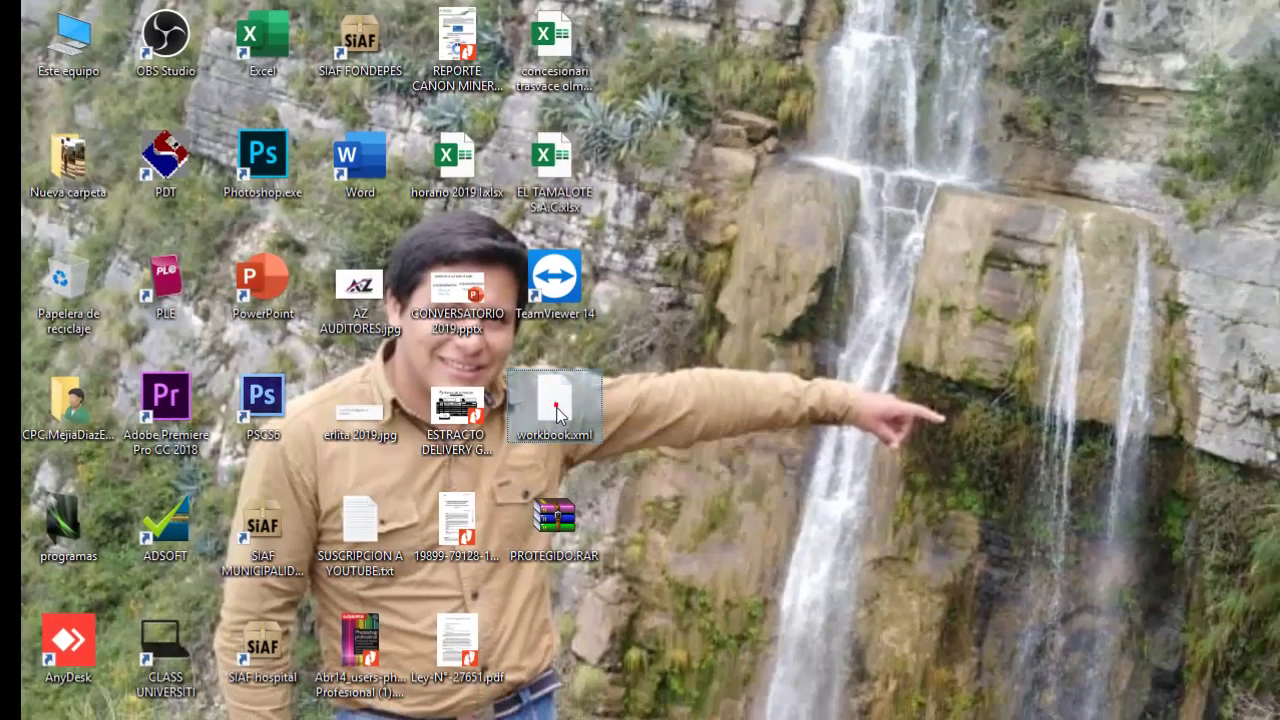
mouse_move(557, 414)
mouse_down()
mouse_move(533, 590)
mouse_move(461, 371)
mouse_up()
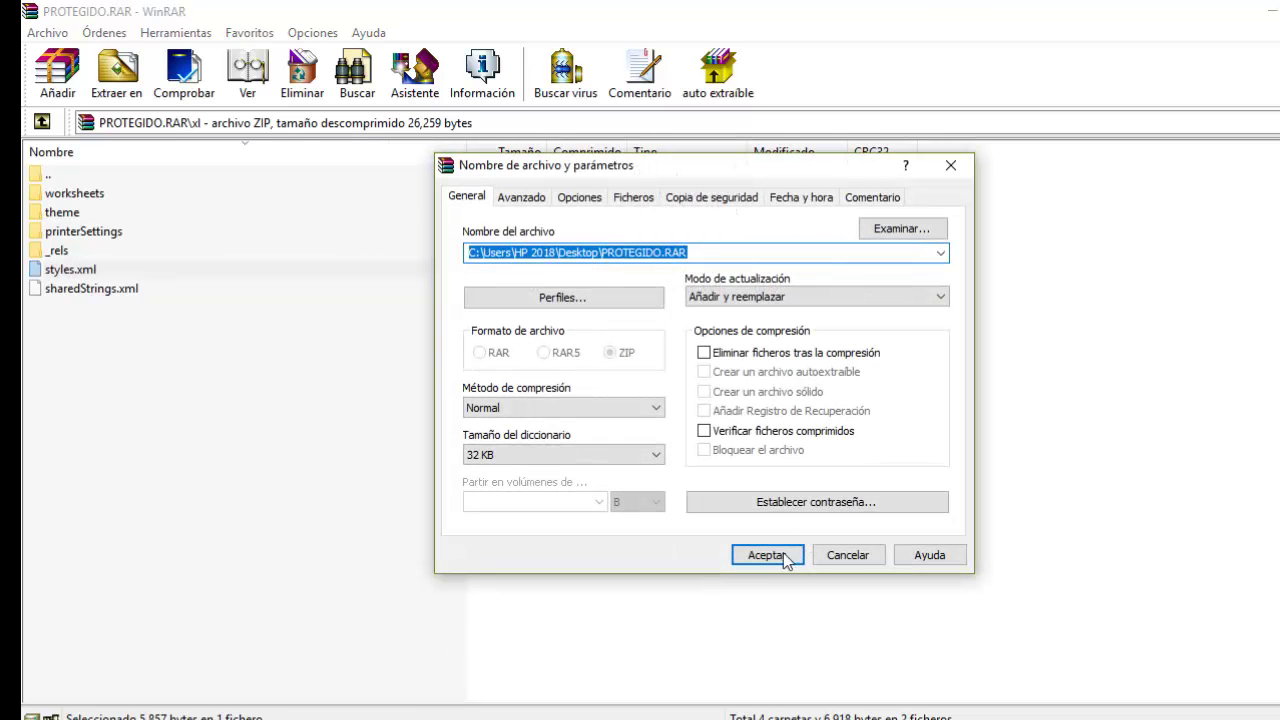
click(764, 557)
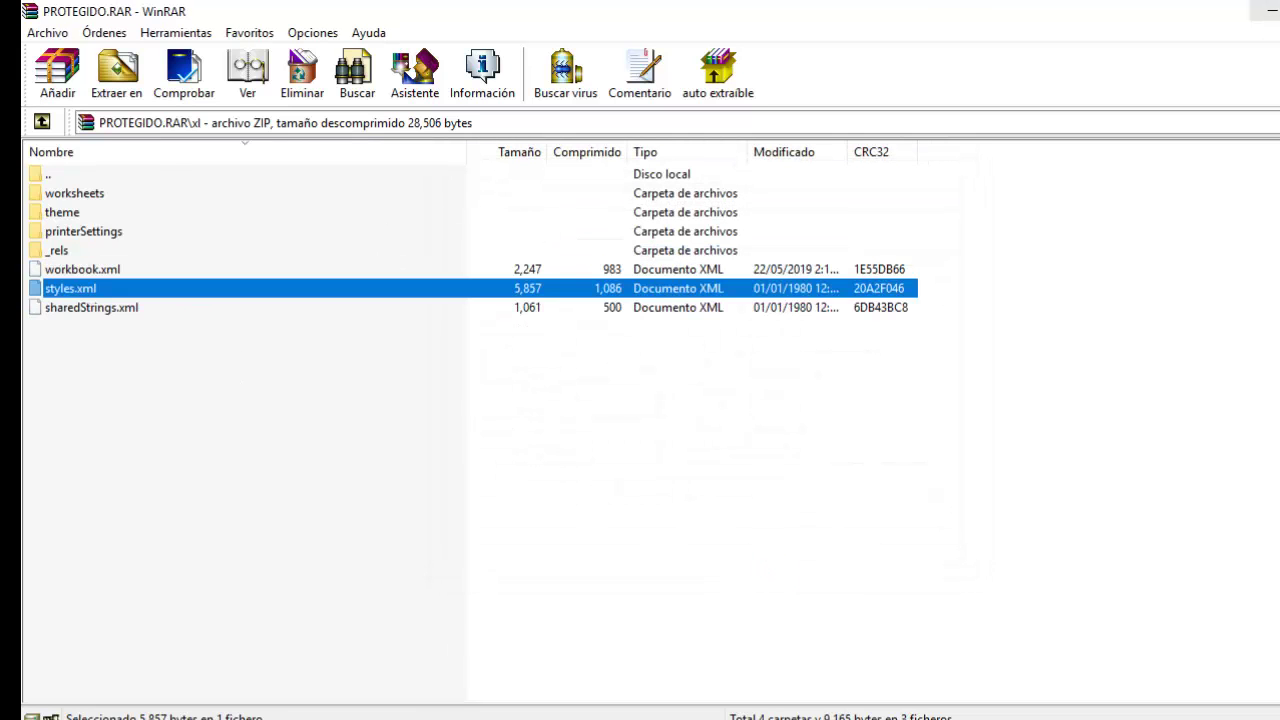
Step: Close WinRAR and delete the leftover workbook.xml from the desktop
click(1265, 10)
click(544, 413)
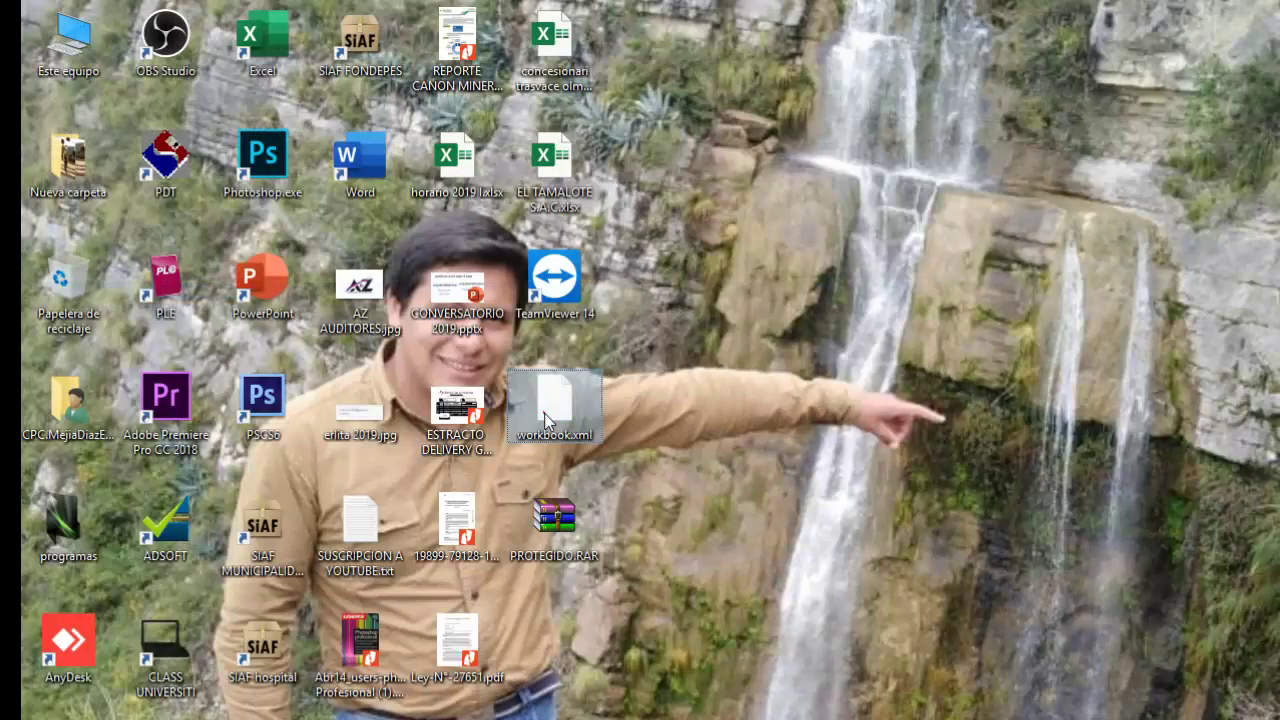
key(Delete)
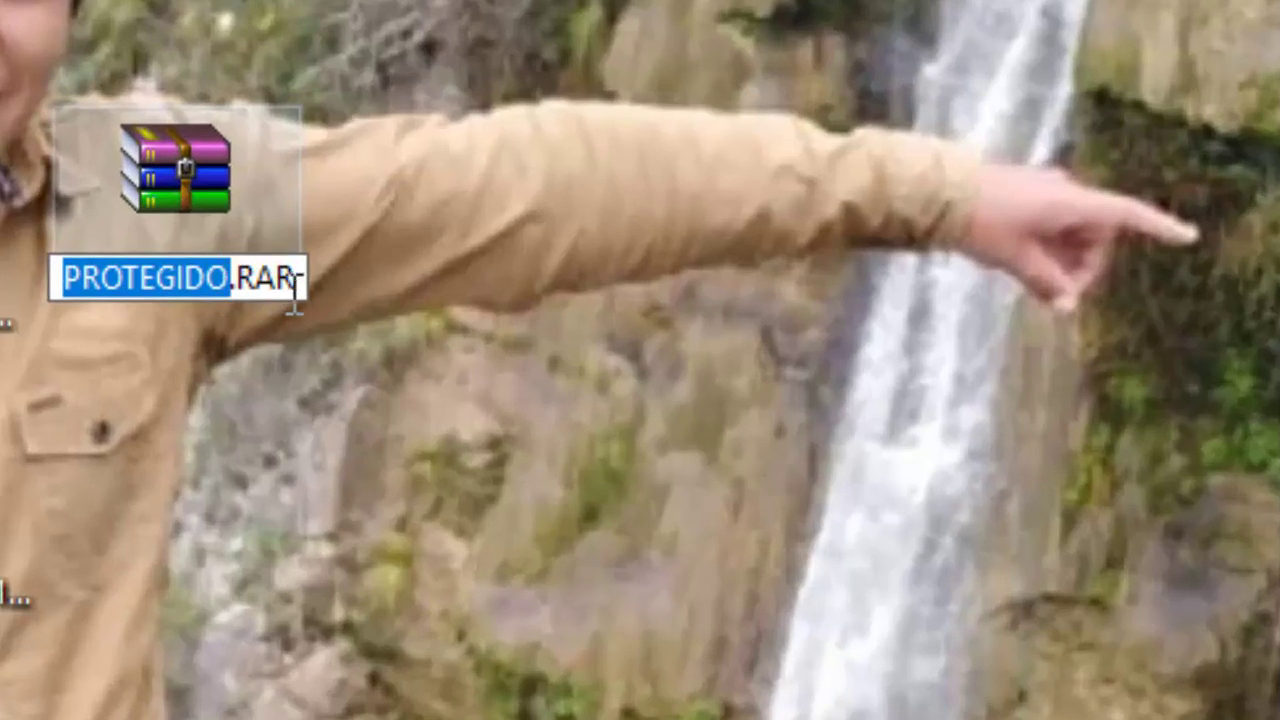
Step: Change the PROTEGIDO.RAR extension to XLSX and accept the extension-change warning
key(End)
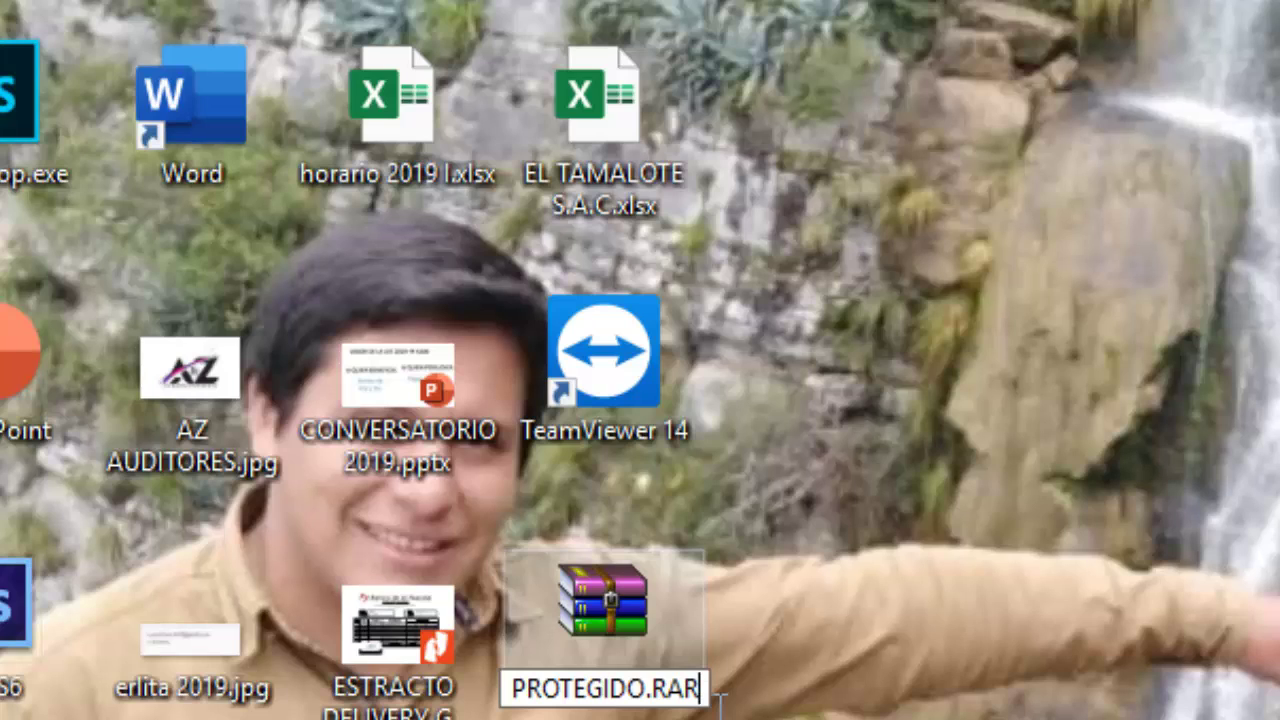
key(BackSpace)
key(BackSpace)
key(BackSpace)
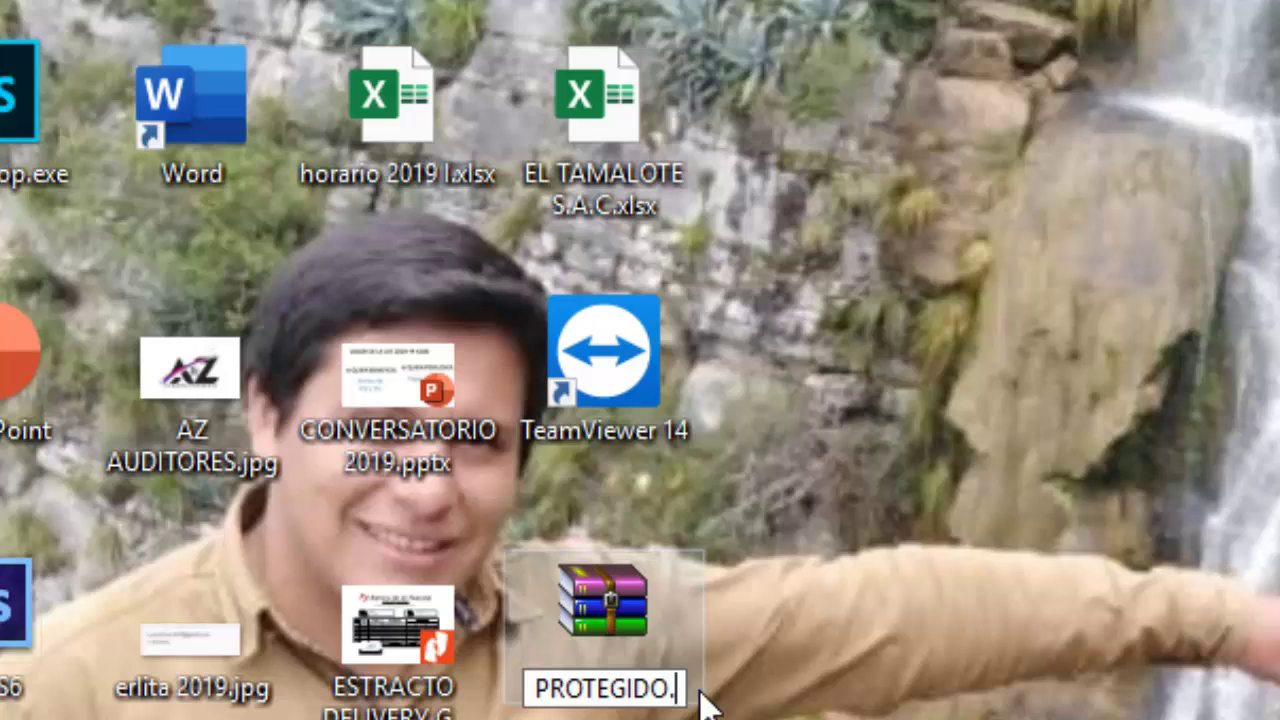
text(XL)
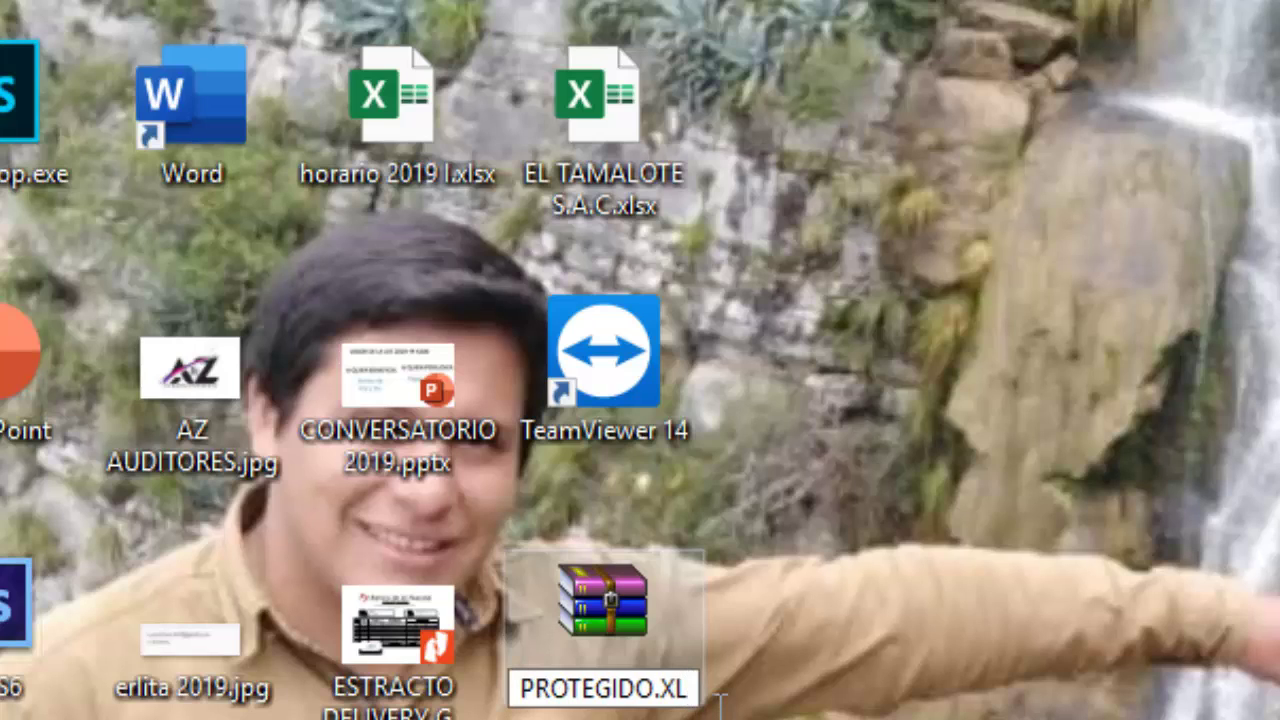
text(SX)
key(BackSpace)
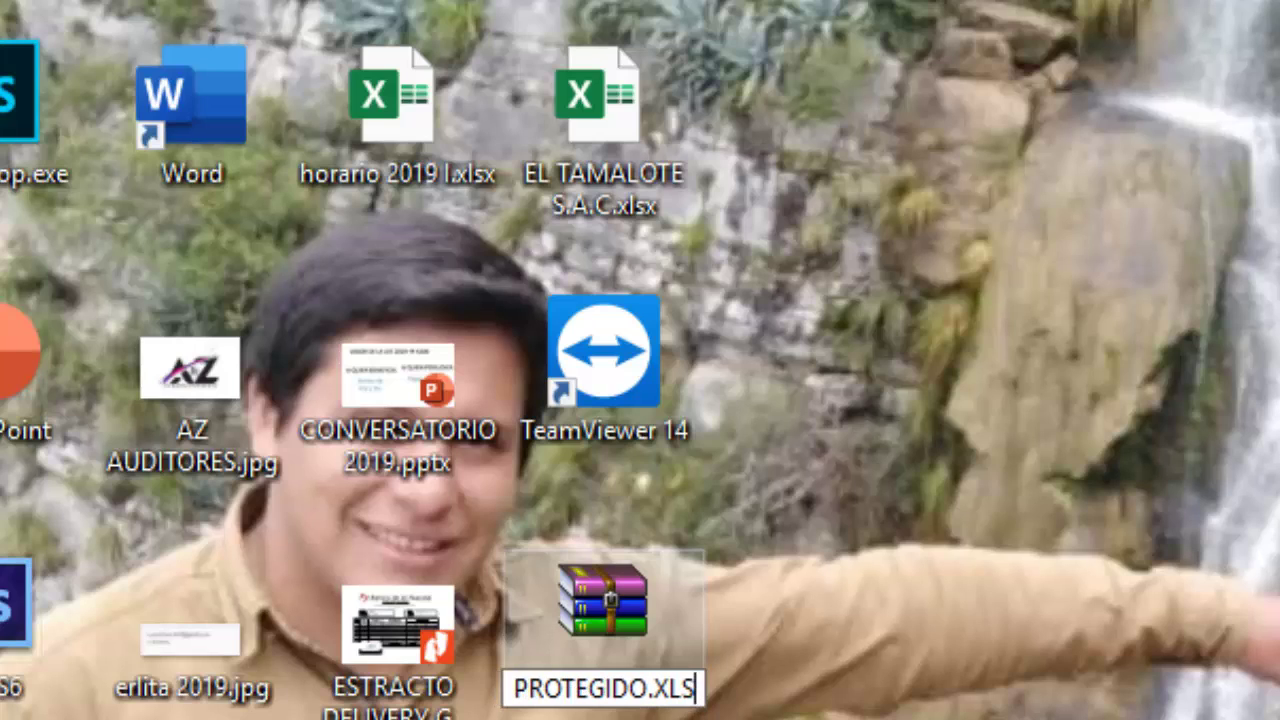
text(X)
key(Return)
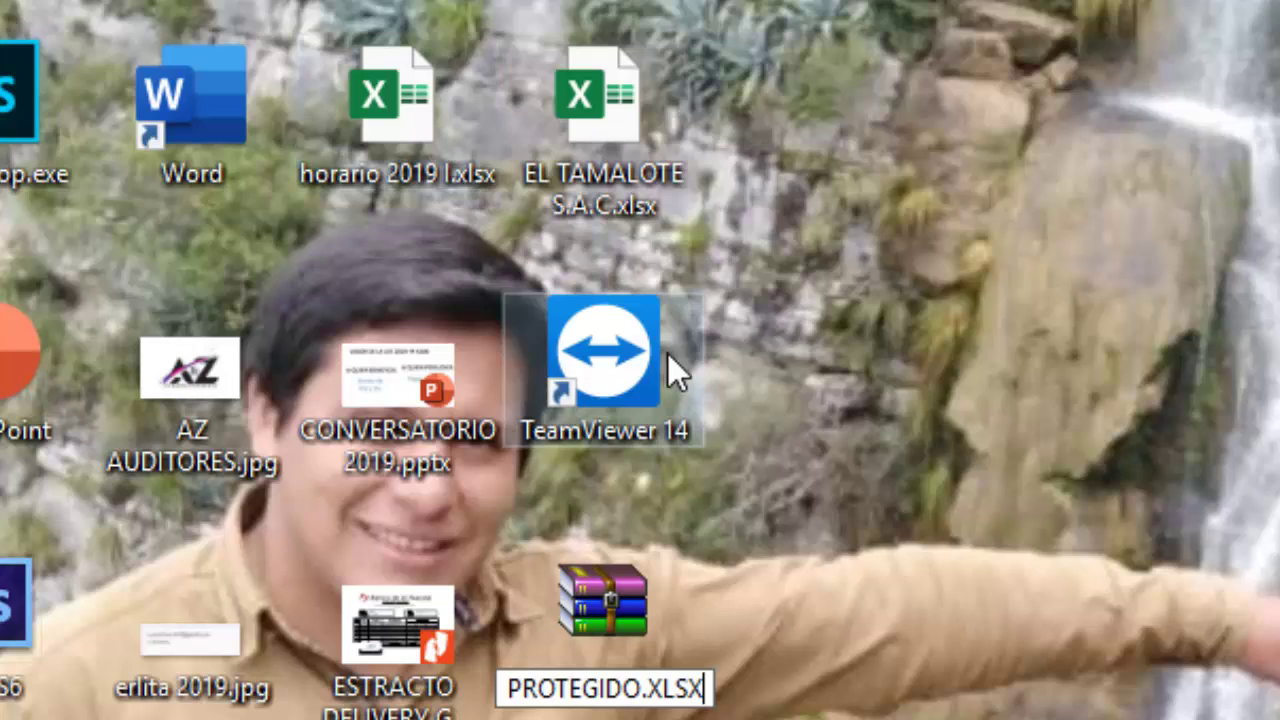
key(Return)
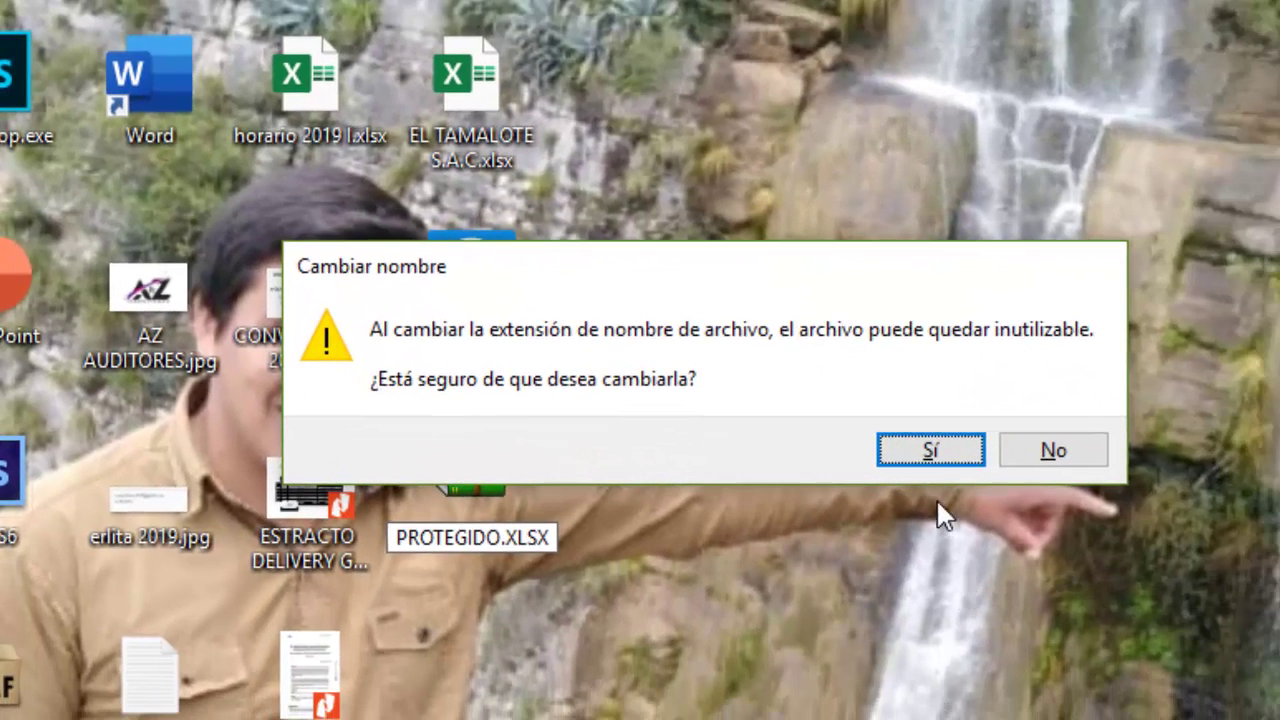
click(920, 455)
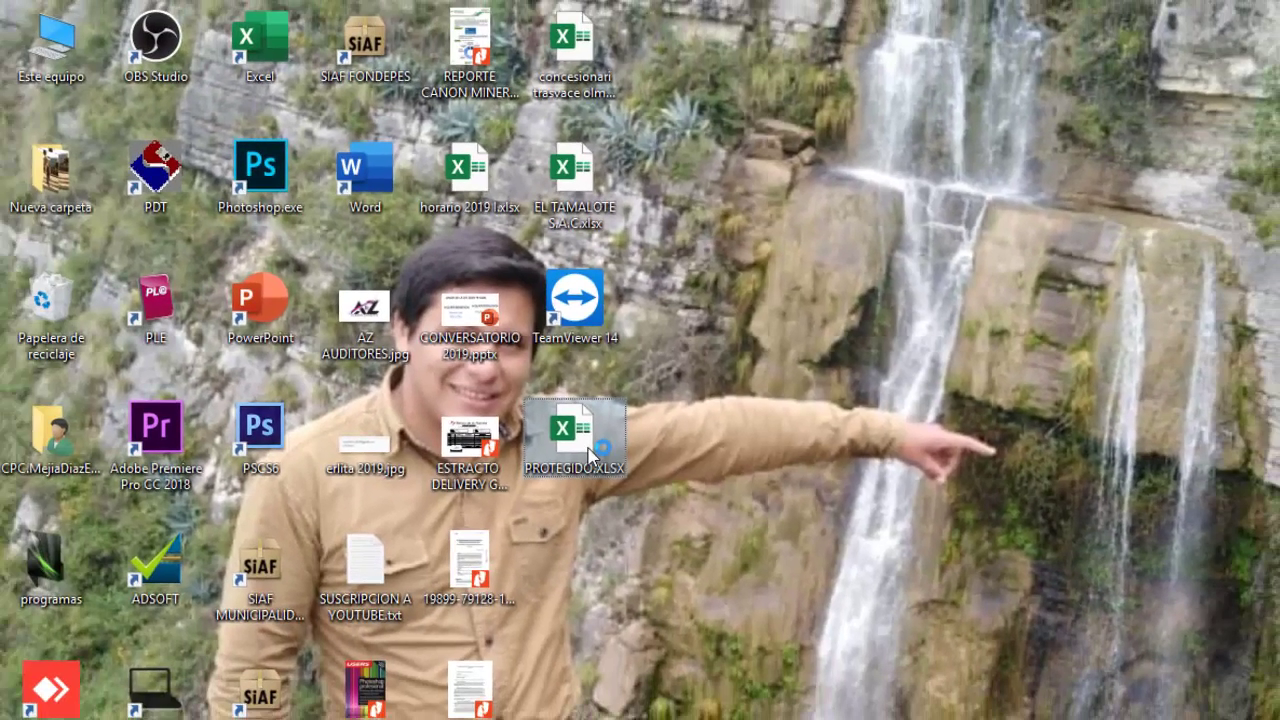
Step: Open PROTEGIDO.XLSX in Excel, add a new sheet Hoja1, then return to HORARIO
double_click(590, 455)
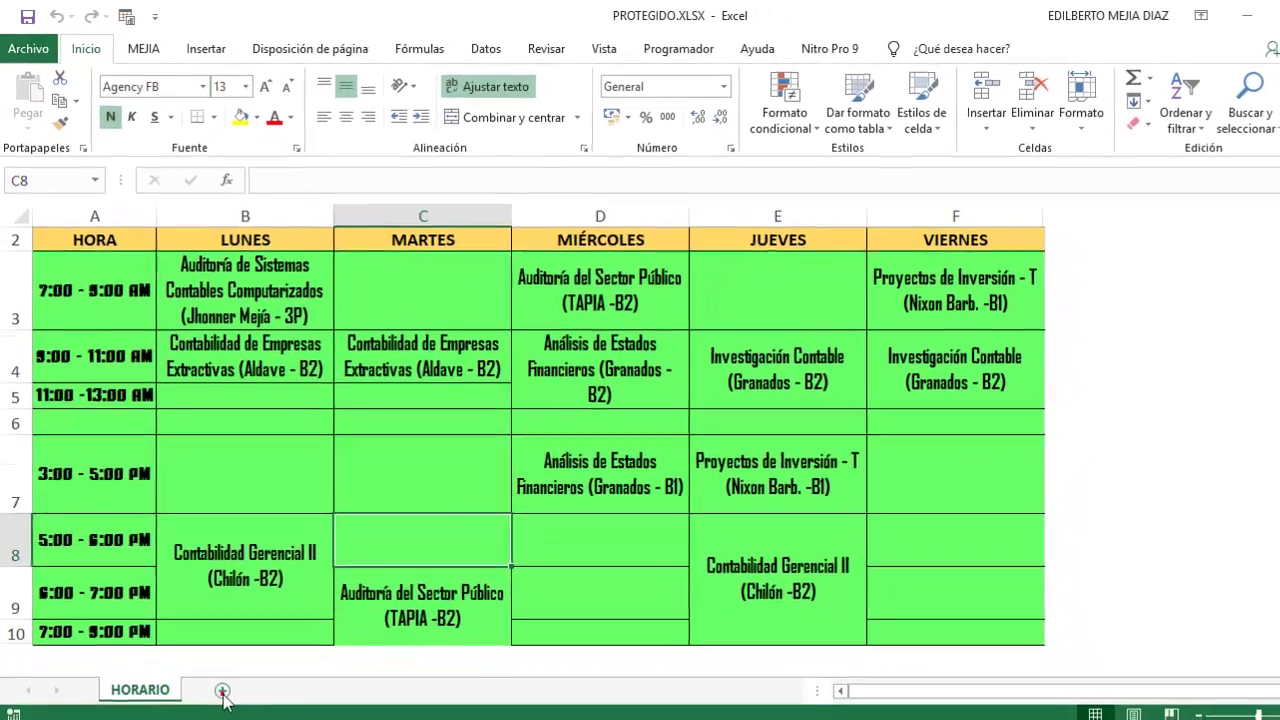
click(232, 716)
click(145, 686)
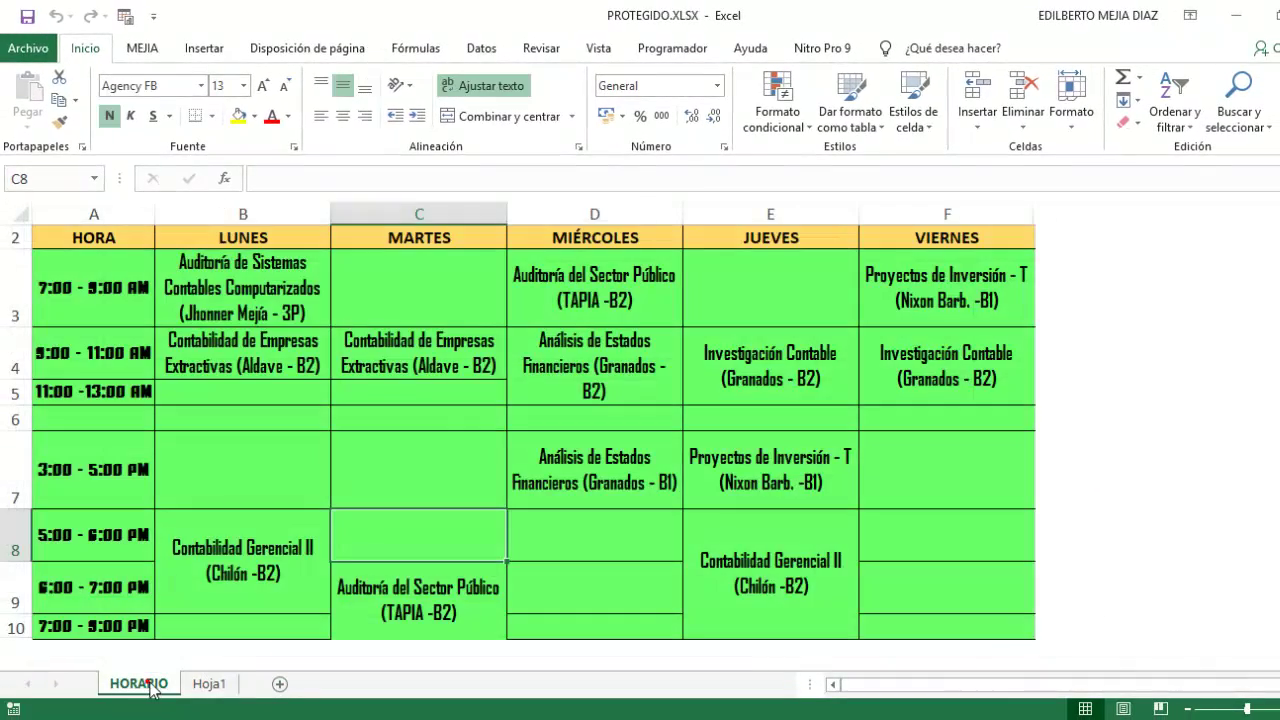
Step: Check the HORARIO sheet options, then confirm Proteger libro under Revisar asks no password
right_click(166, 686)
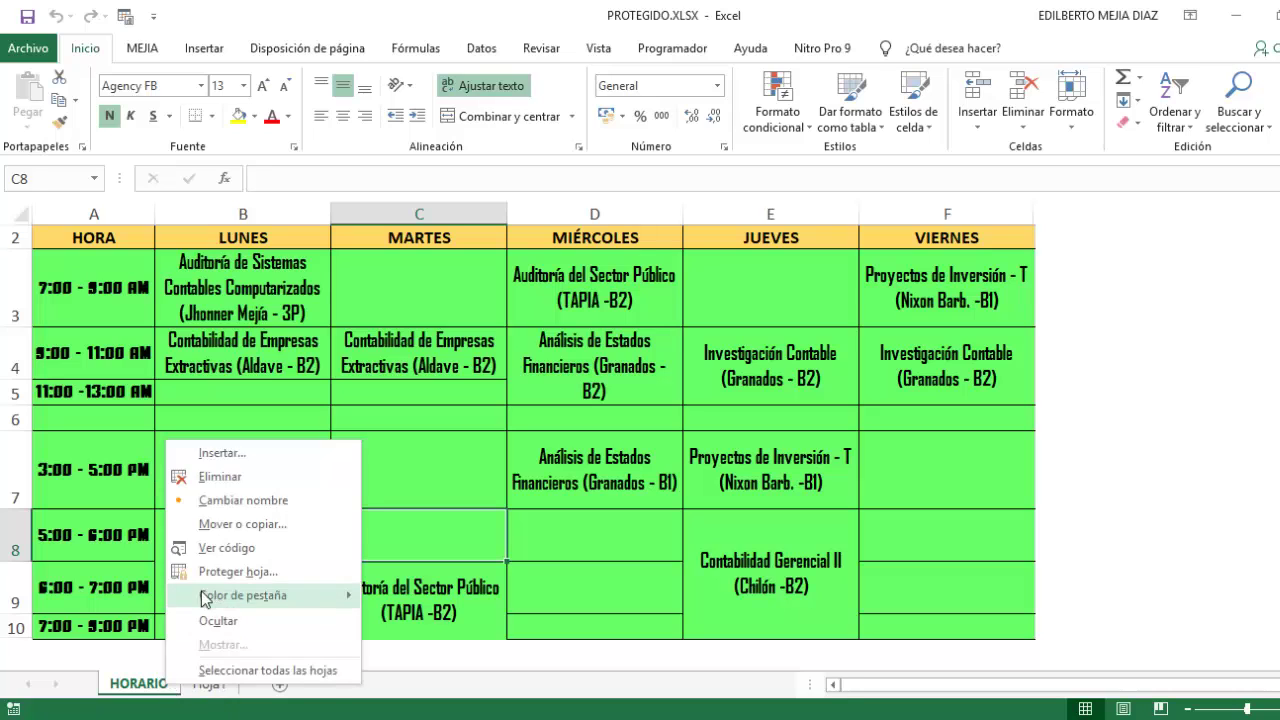
click(145, 683)
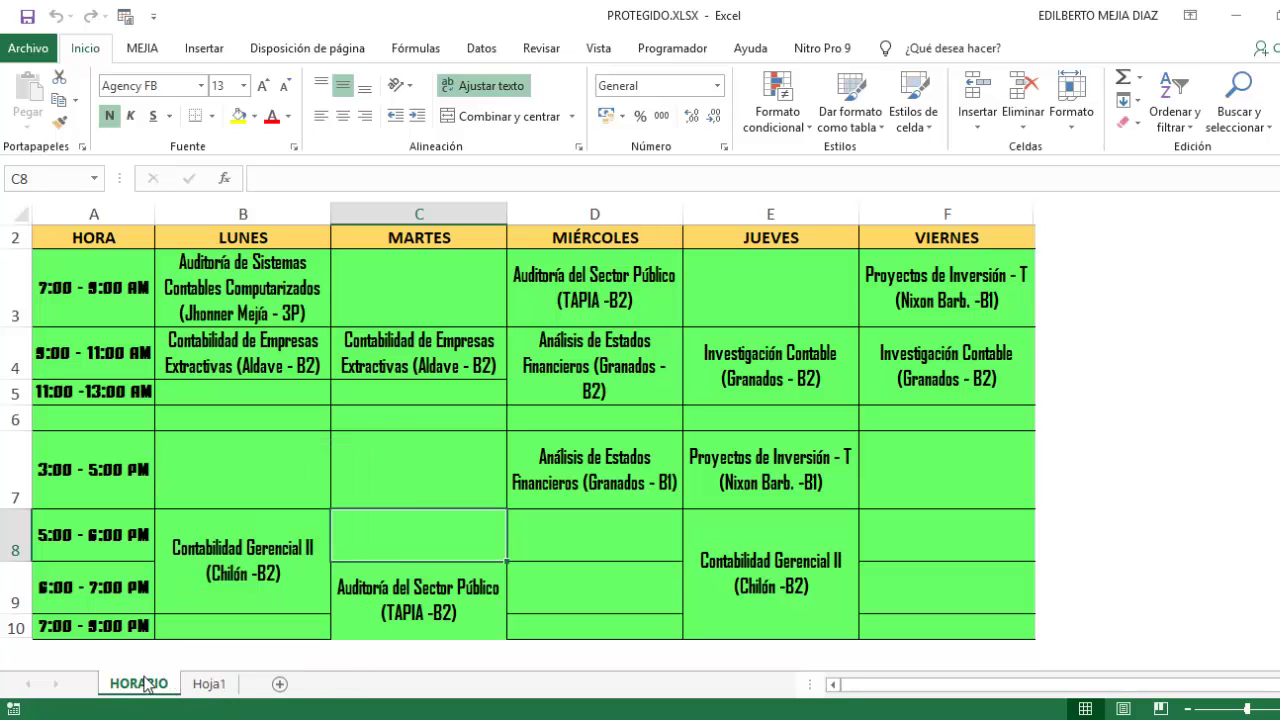
click(541, 48)
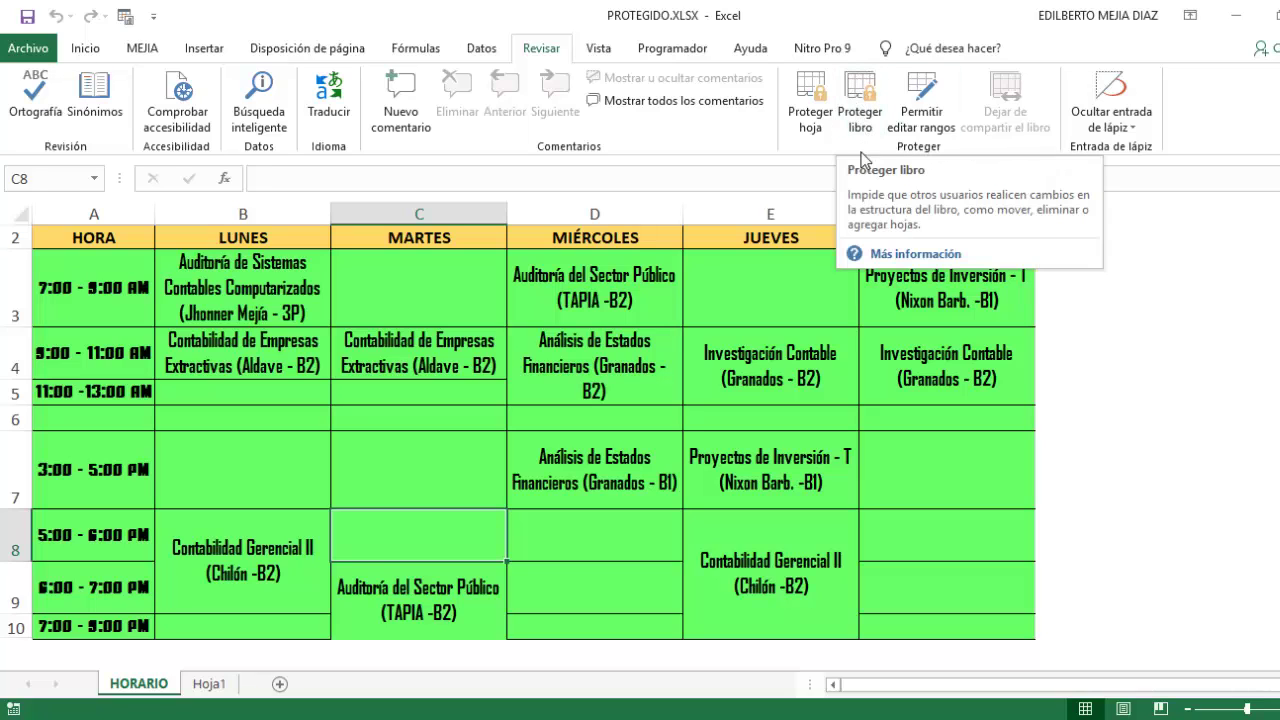
click(863, 106)
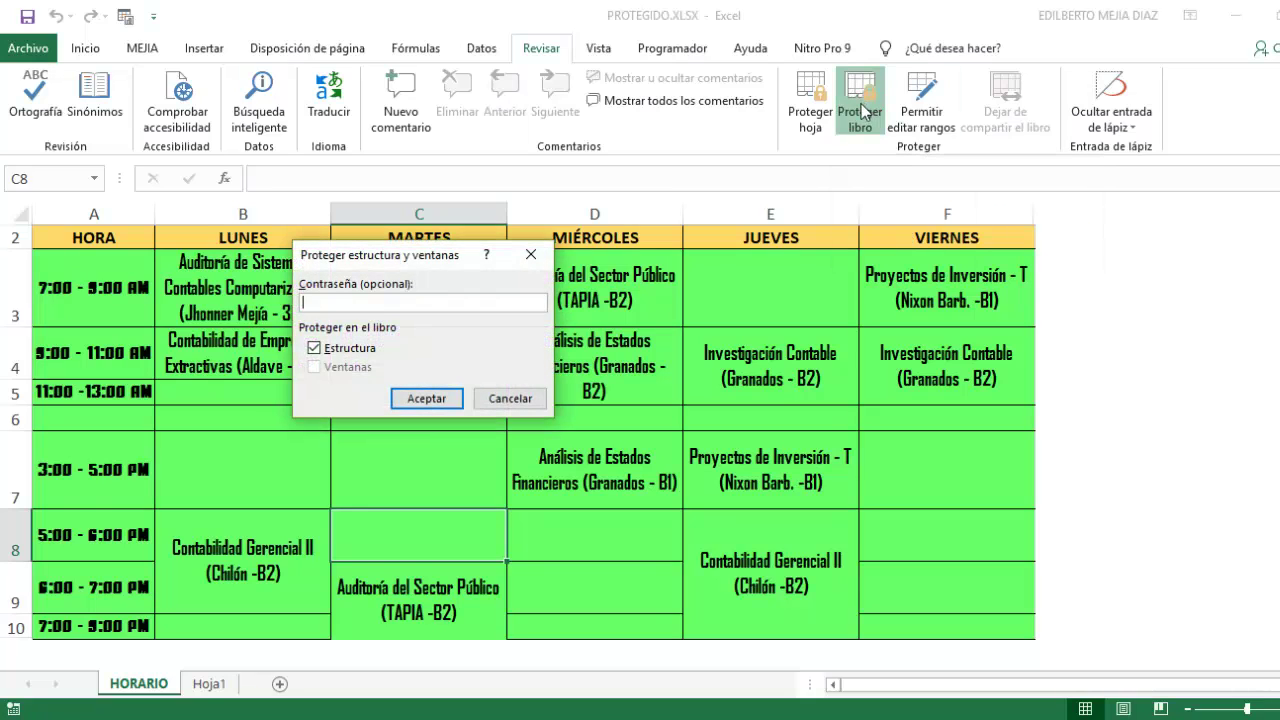